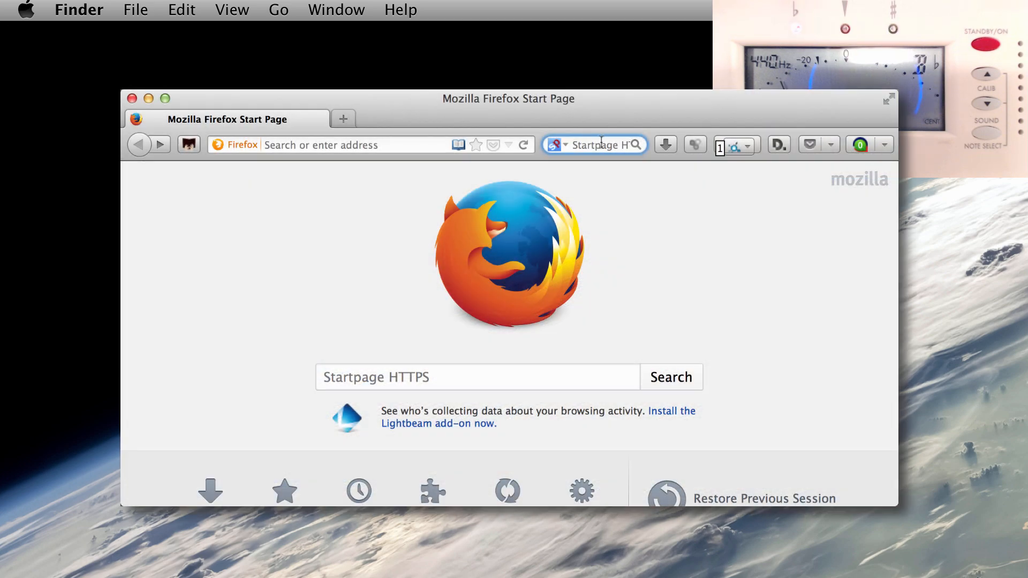
Search the web for "audacity" and open the official Audacity site on sourceforge.net
{"action": "type", "text": "audacit"}
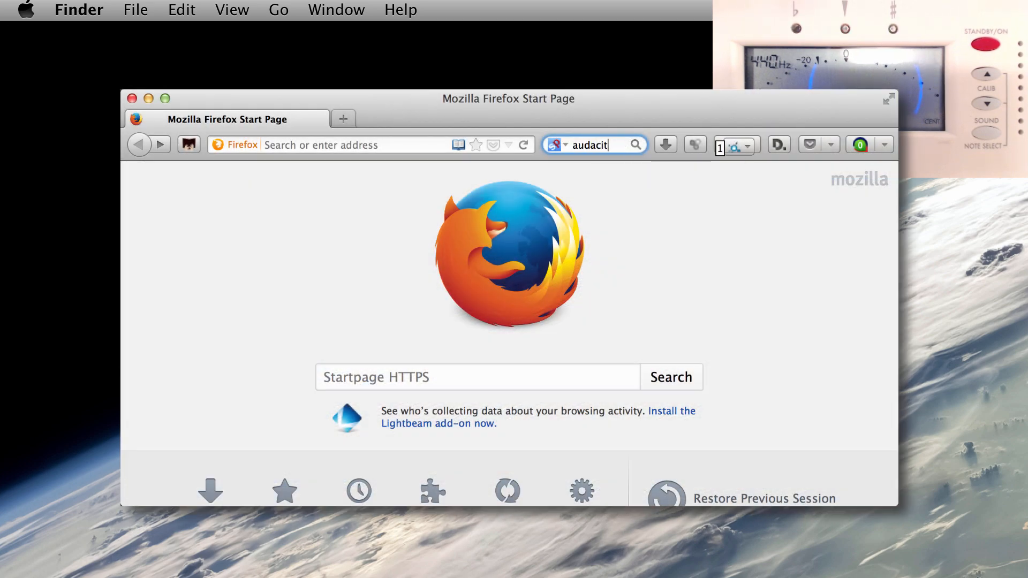
{"action": "type", "text": "y"}
{"action": "key", "text": "Return"}
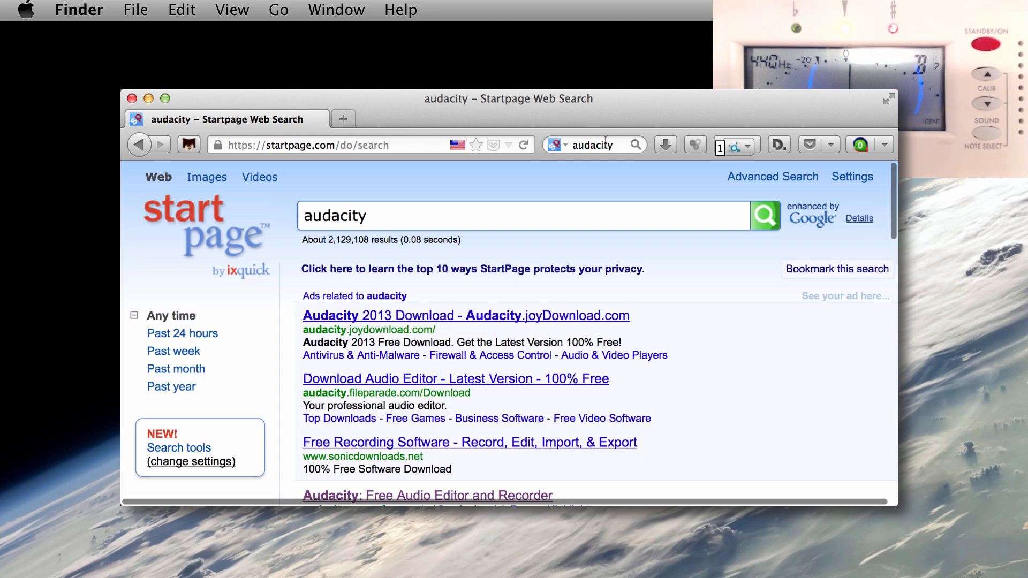
{"action": "scroll", "coordinate": [772, 415], "scroll_direction": "down", "scroll_amount": 5}
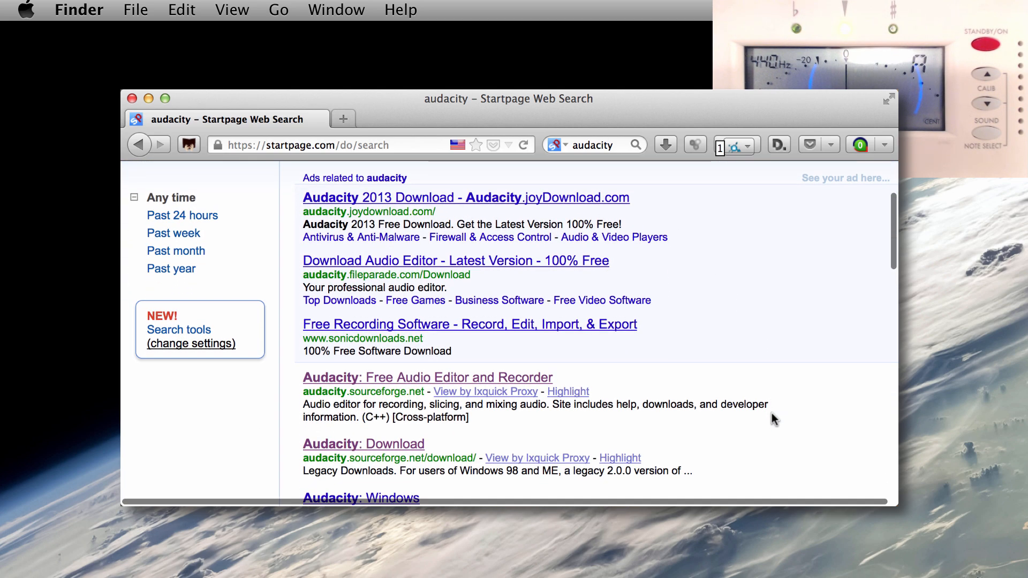
{"action": "left_click", "coordinate": [530, 377]}
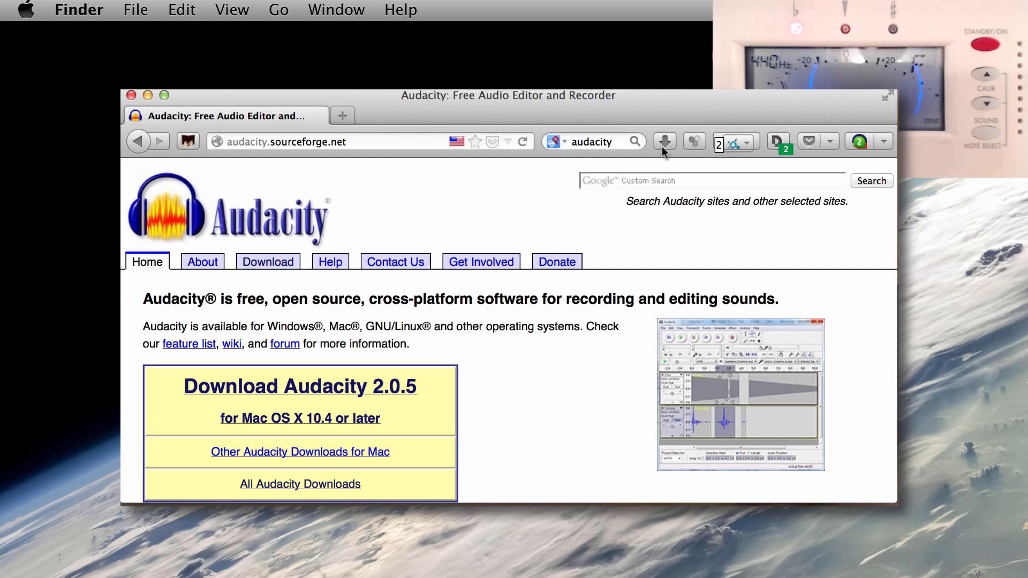
Search the web for "adobe audition" and examine the Adobe Audition CC product page on adobe.com
{"action": "left_click", "coordinate": [612, 143]}
{"action": "type", "text": "adobe aud"}
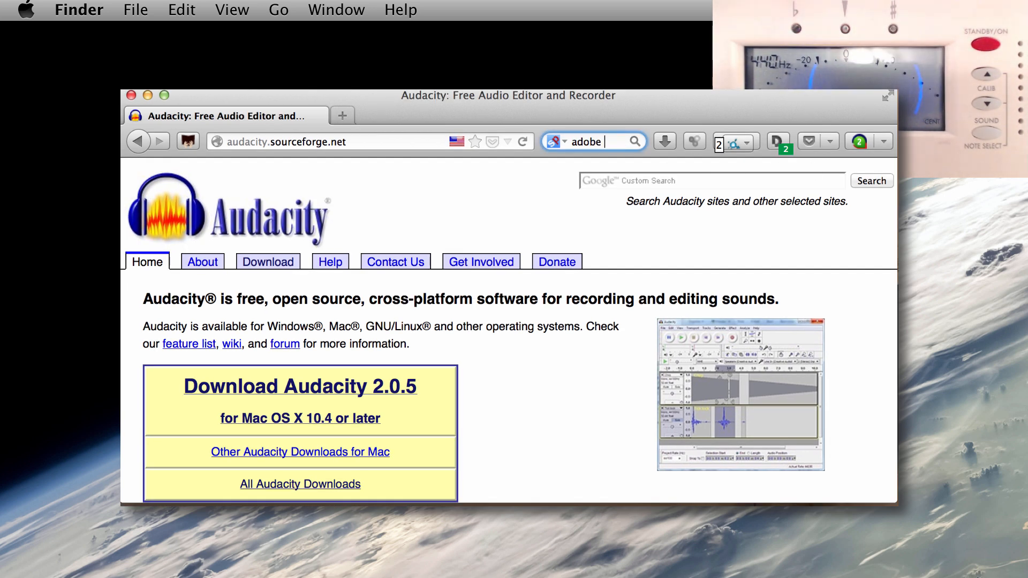
{"action": "key", "text": "Return"}
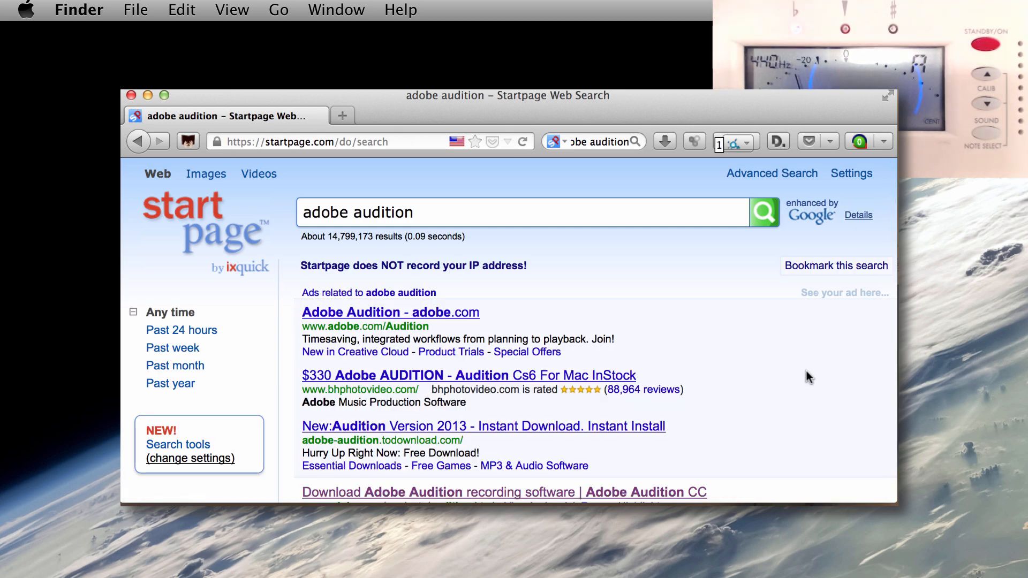
{"action": "scroll", "coordinate": [808, 378], "scroll_direction": "down", "scroll_amount": 3}
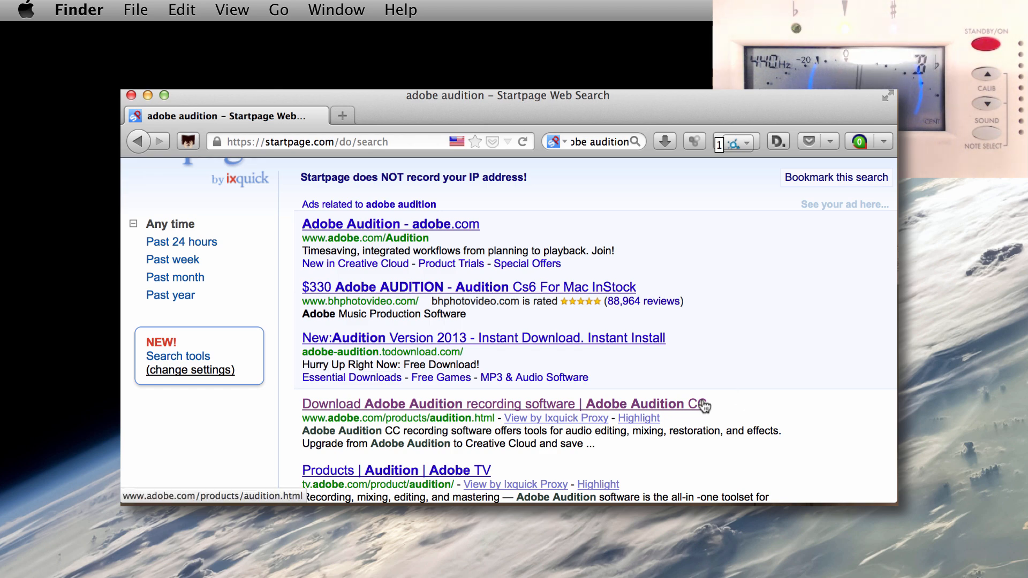
{"action": "left_click", "coordinate": [704, 405]}
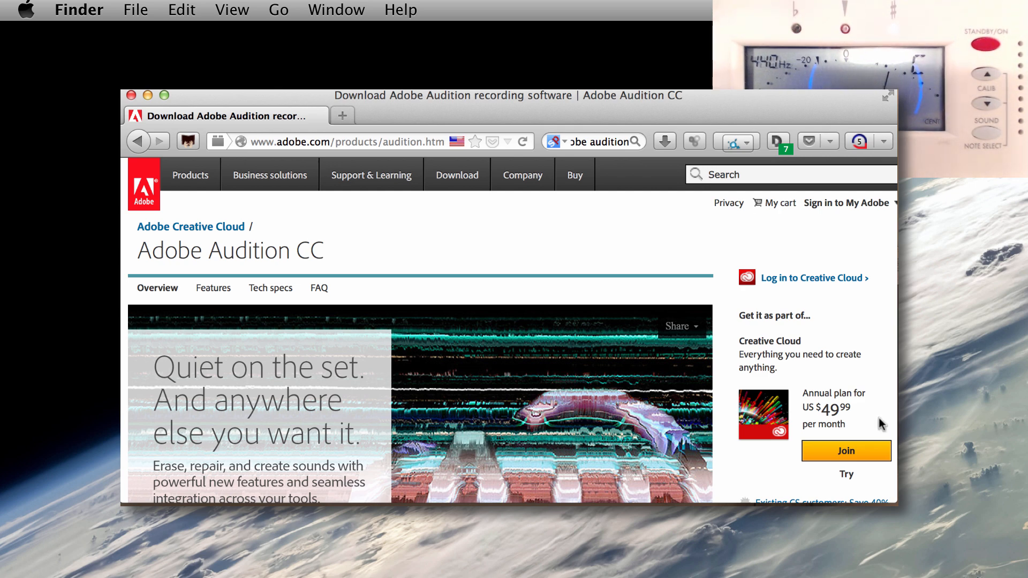
{"action": "scroll", "coordinate": [880, 424], "scroll_direction": "down", "scroll_amount": 3}
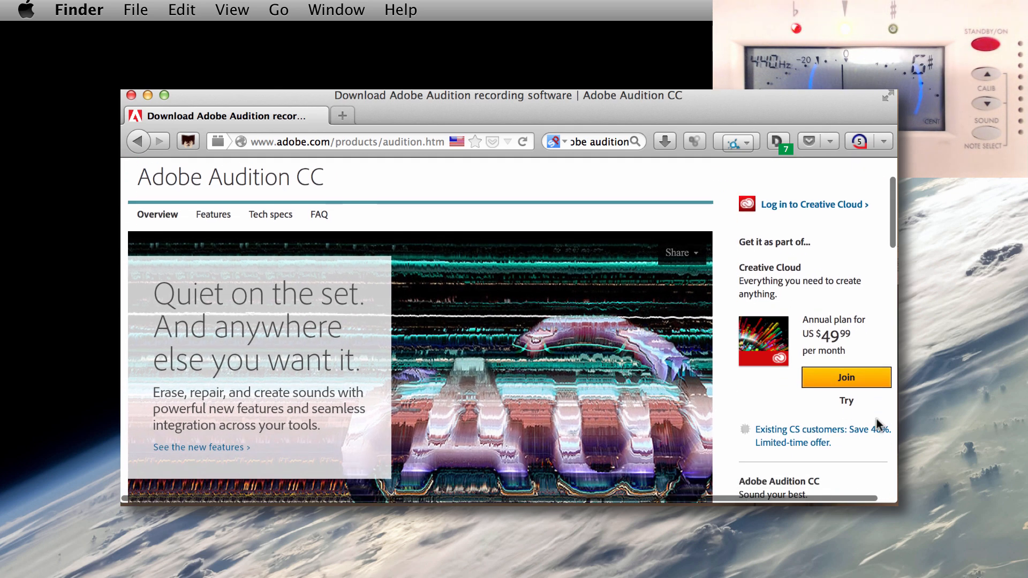
{"action": "scroll", "coordinate": [878, 424], "scroll_direction": "down", "scroll_amount": 5}
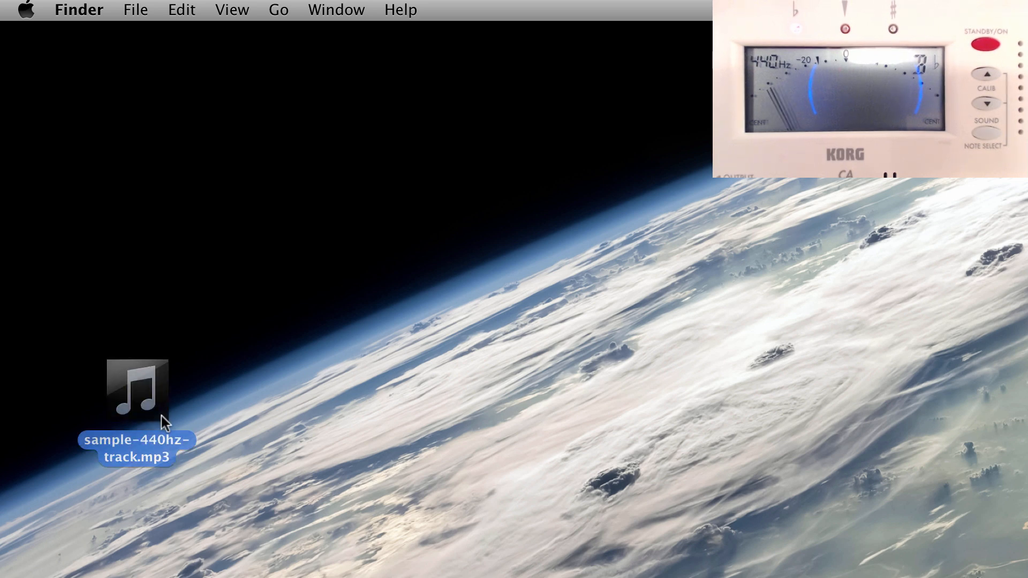
Open sample-440hz-track.mp3 from the desktop in Audacity and play the opening of the track
{"action": "left_click_drag", "start_coordinate": [162, 416], "coordinate": [175, 181]}
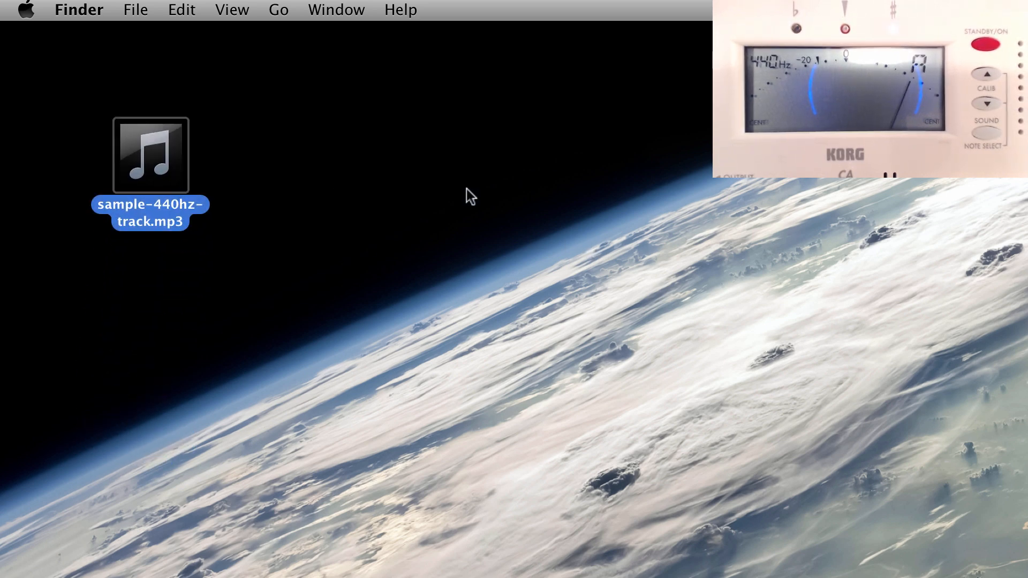
{"action": "right_click", "coordinate": [182, 145]}
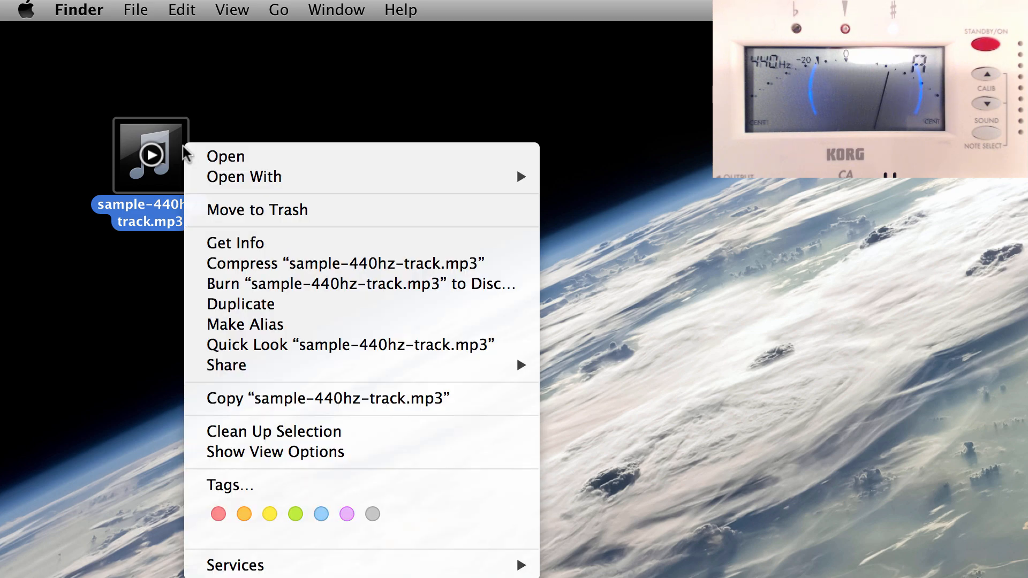
{"action": "mouse_move", "coordinate": [220, 170]}
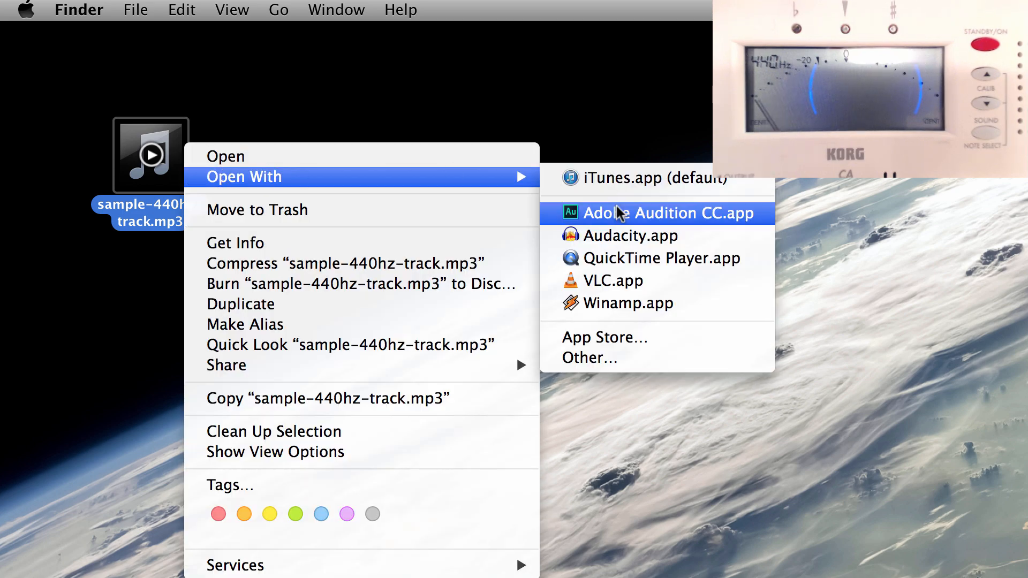
{"action": "left_click", "coordinate": [616, 235]}
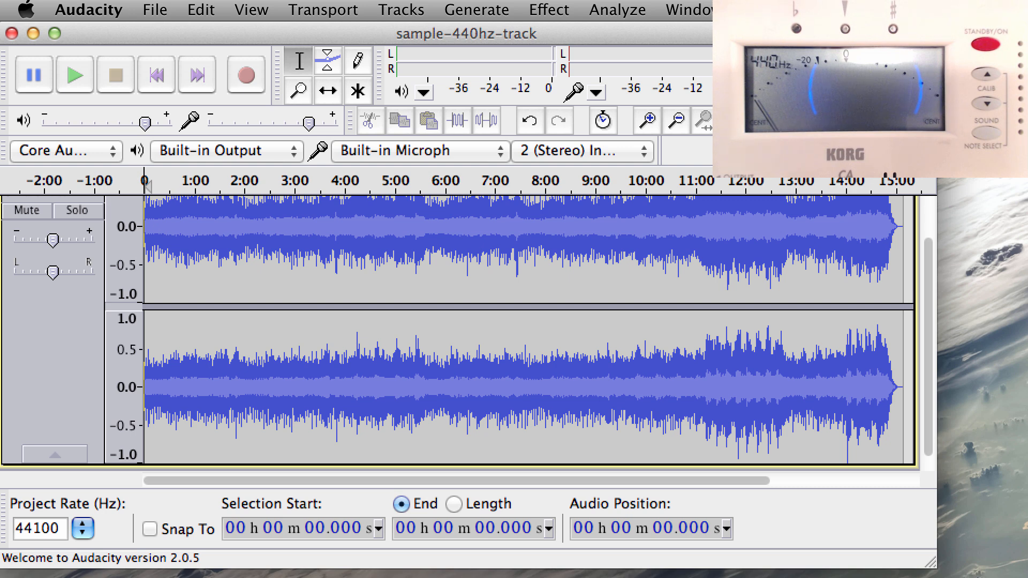
{"action": "key", "text": "space"}
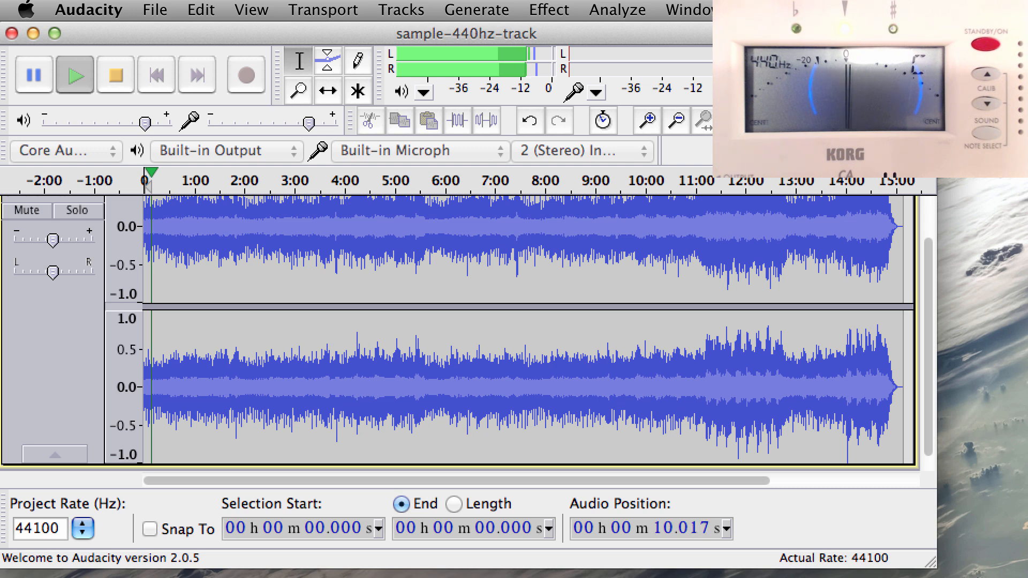
{"action": "key", "text": "space"}
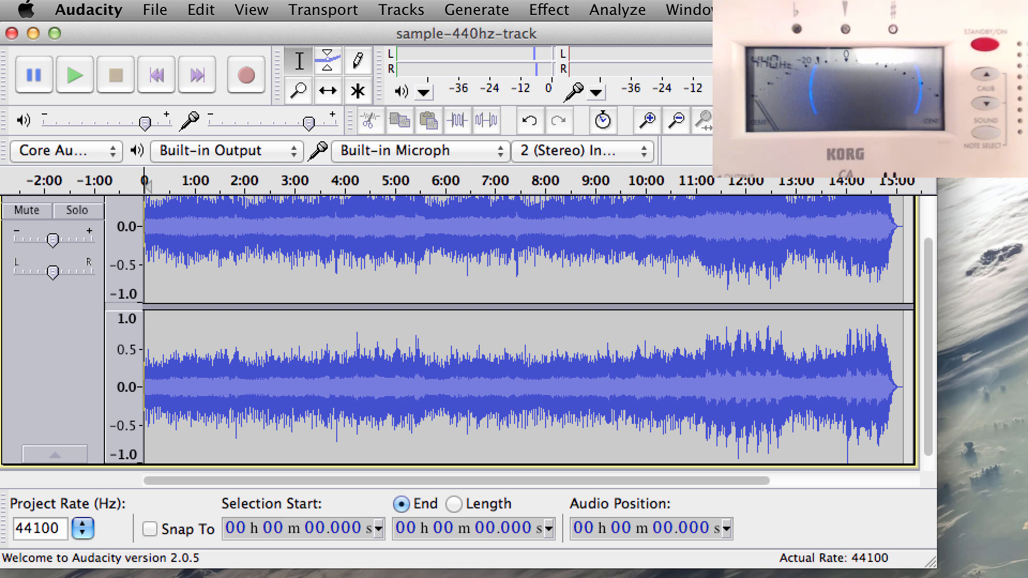
Apply Change Pitch to the entire track with a percent change of -1.774
{"action": "double_click", "coordinate": [691, 273]}
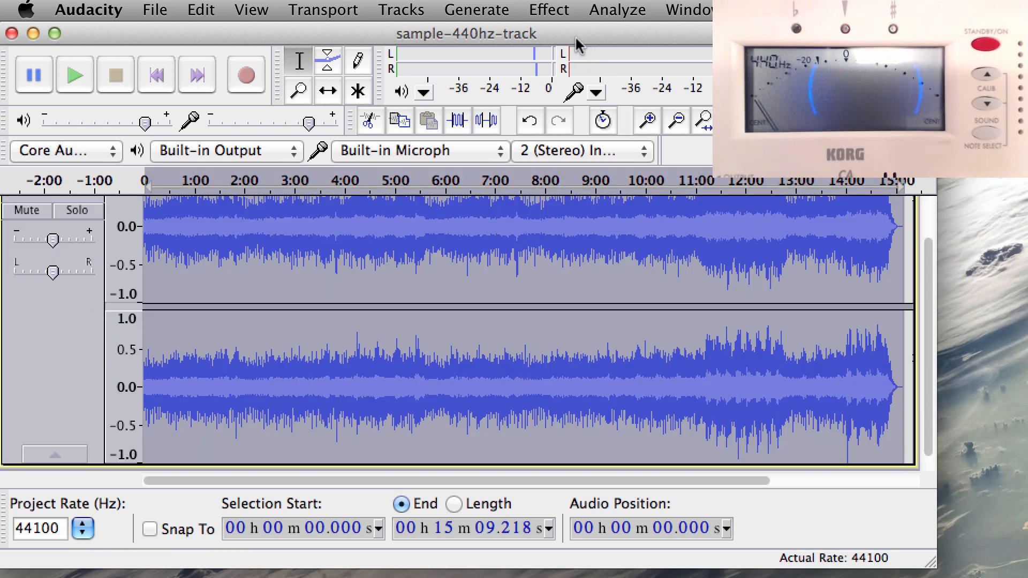
{"action": "left_click", "coordinate": [560, 16]}
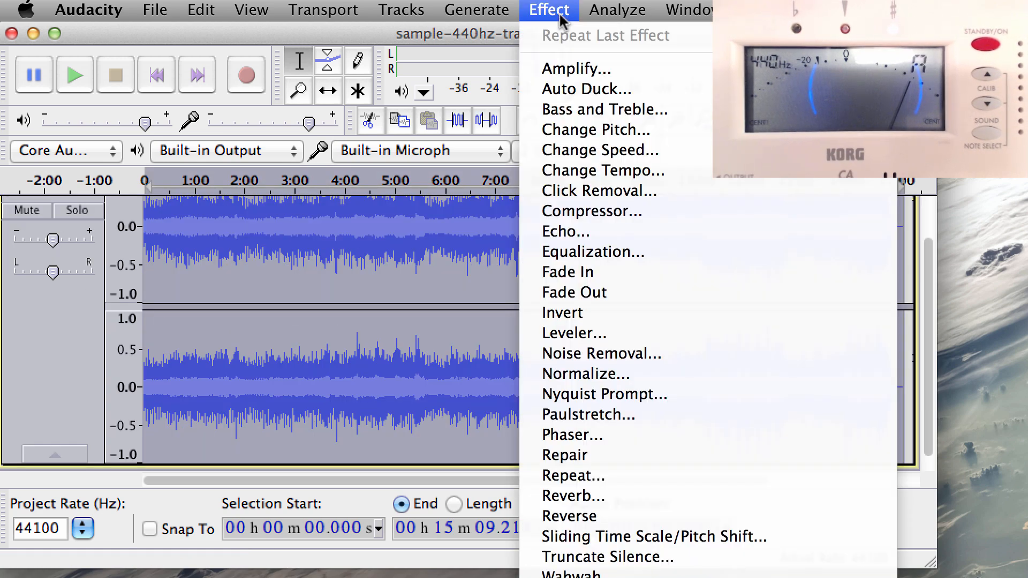
{"action": "left_click", "coordinate": [573, 129]}
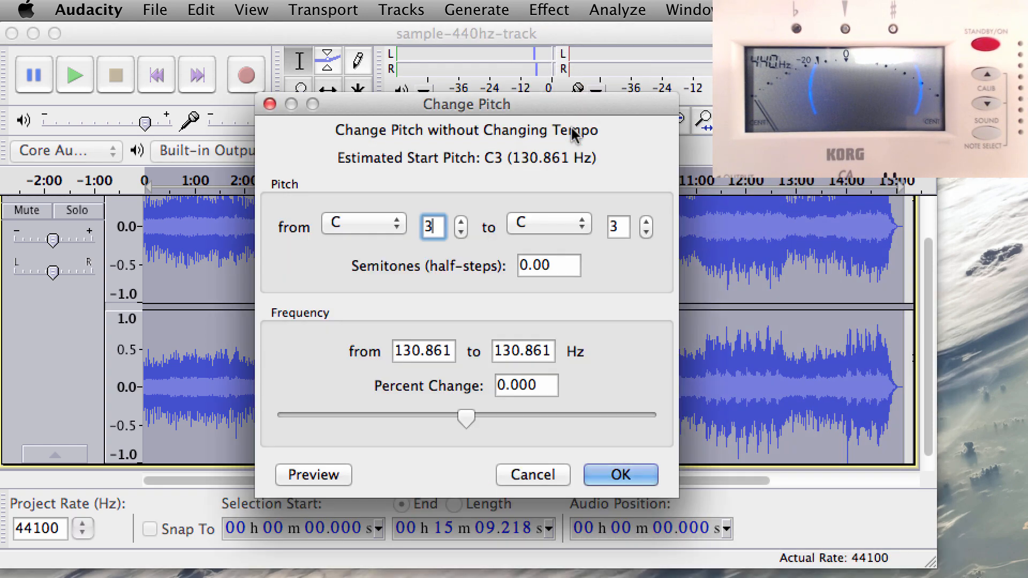
{"action": "left_click", "coordinate": [551, 385]}
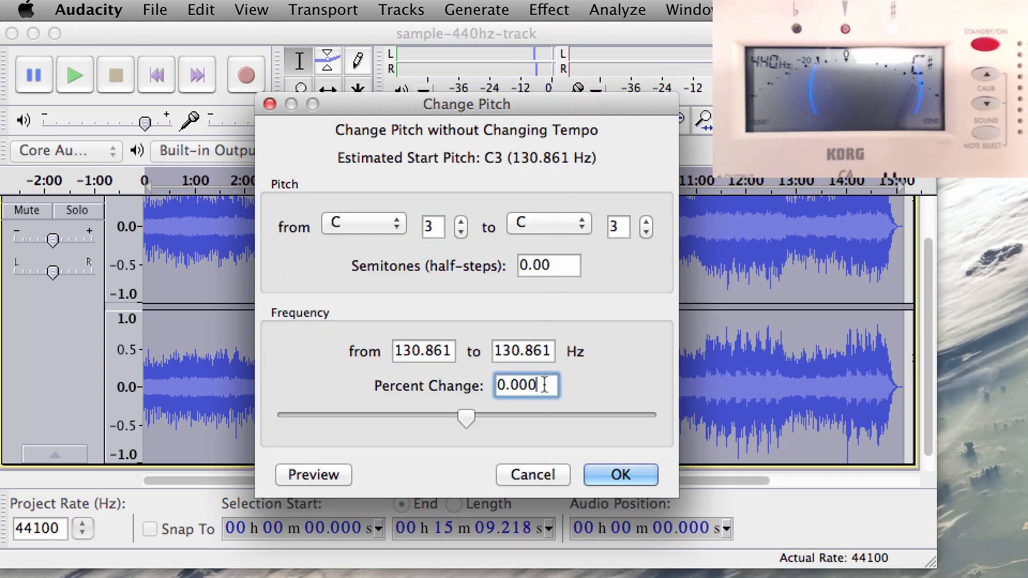
{"action": "left_click_drag", "start_coordinate": [554, 385], "coordinate": [489, 385]}
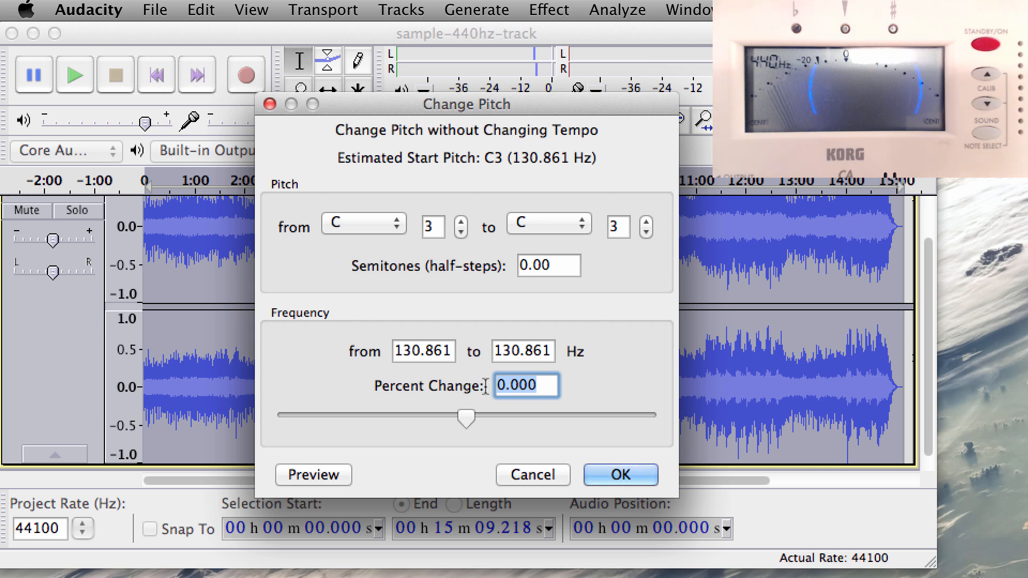
{"action": "type", "text": "-1"}
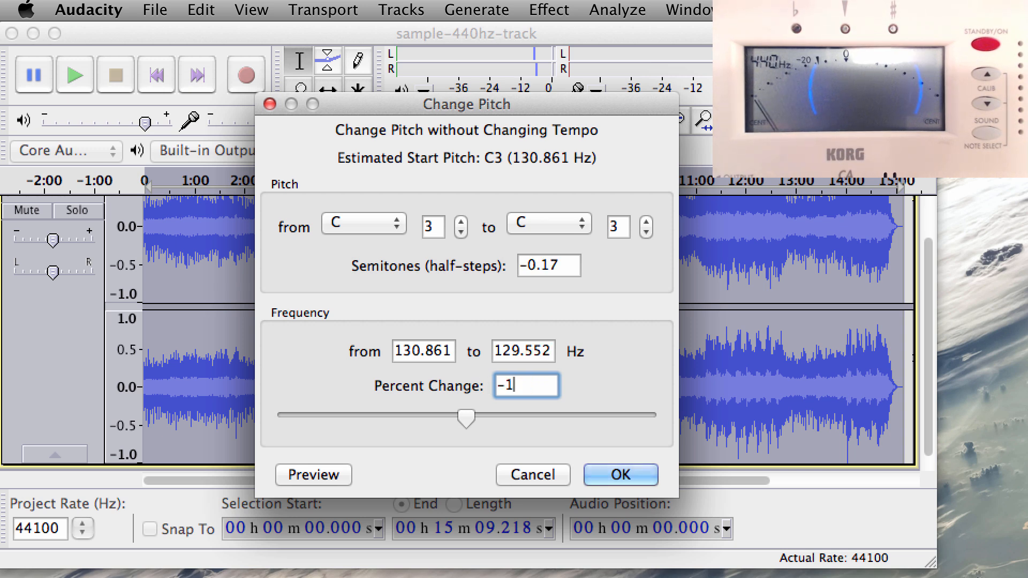
{"action": "type", "text": ".774"}
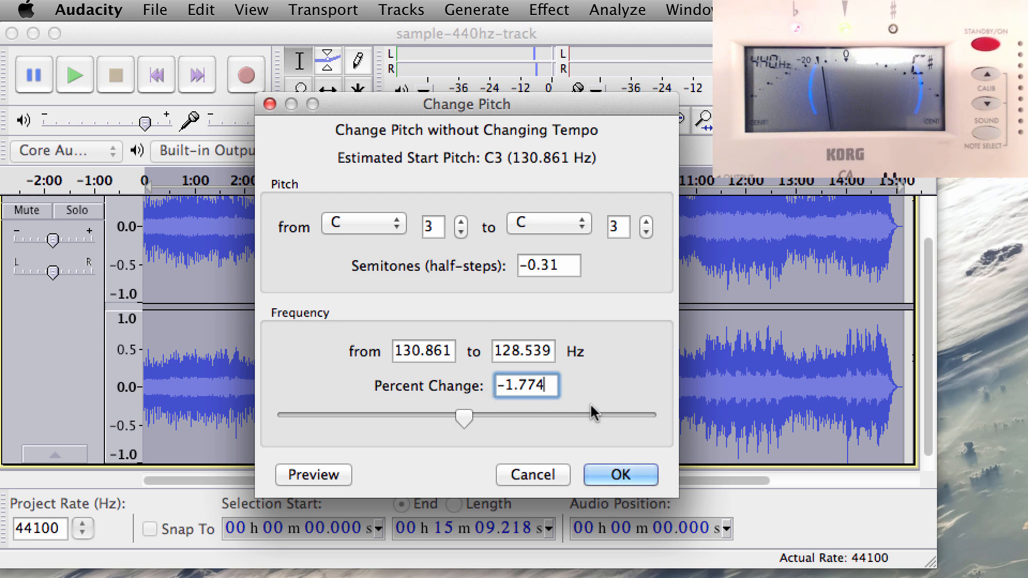
{"action": "left_click", "coordinate": [603, 475]}
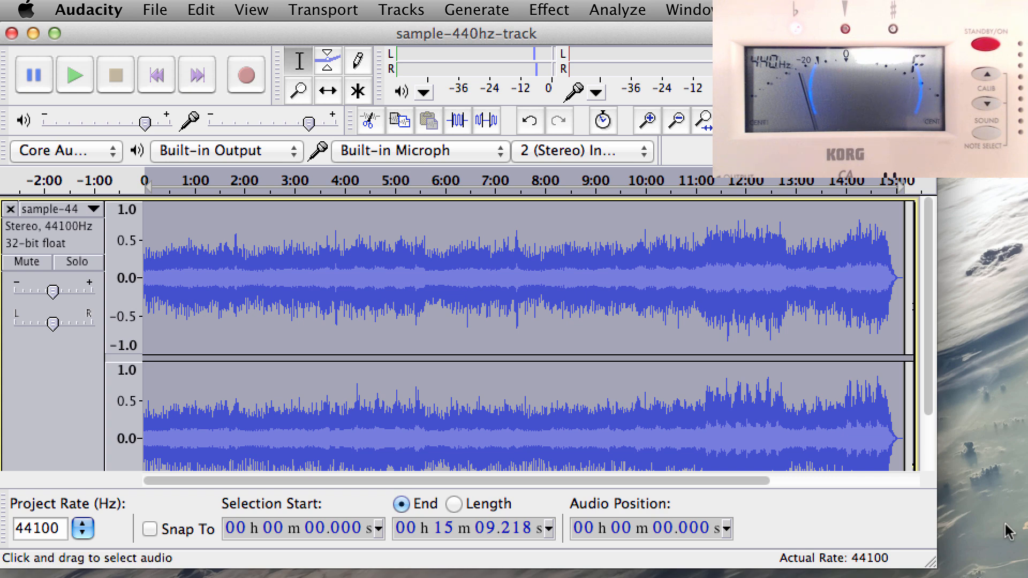
Play the opening of the pitch-shifted track twice to check its tuning
{"action": "double_click", "coordinate": [538, 325]}
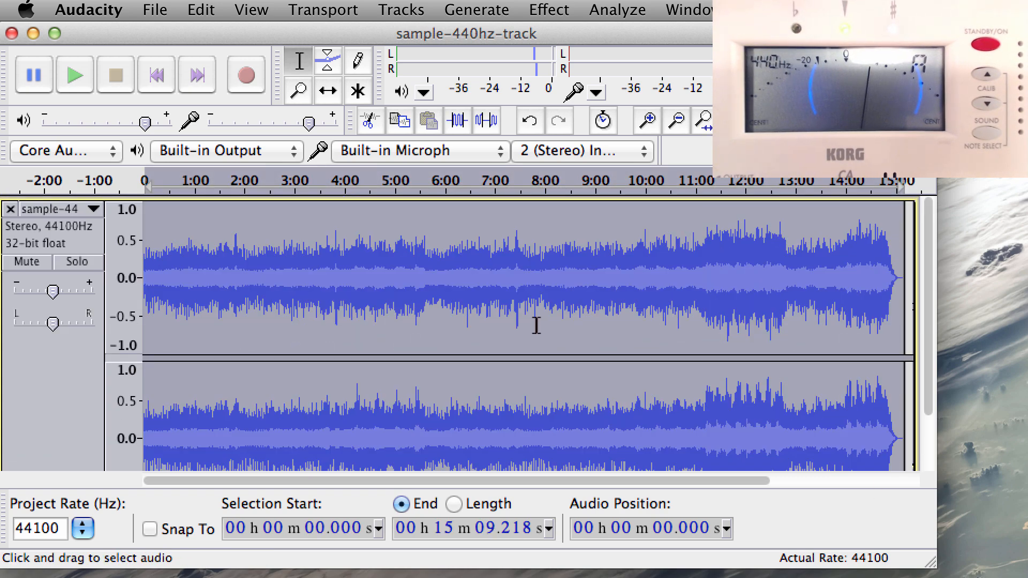
{"action": "key", "text": "space"}
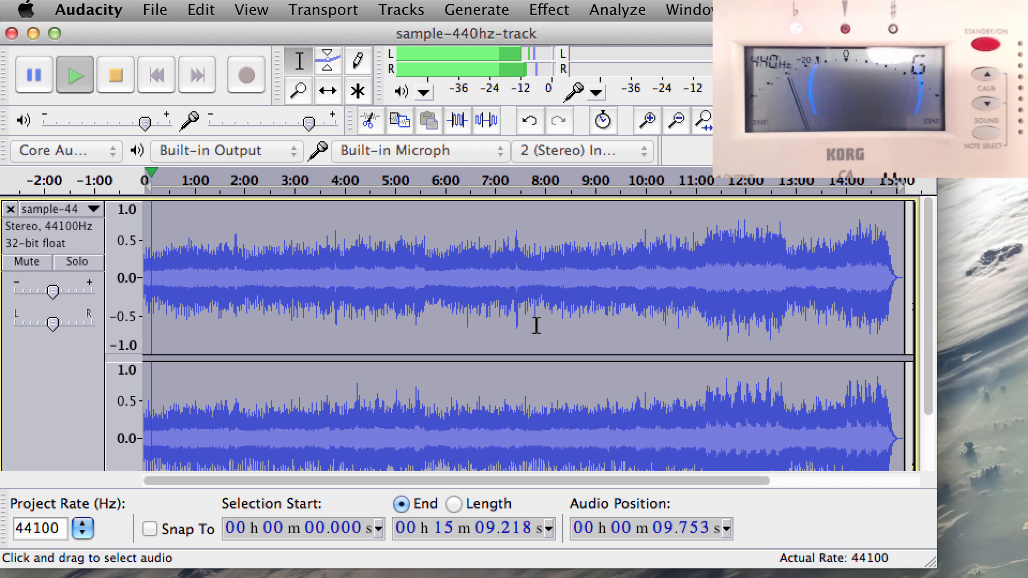
{"action": "key", "text": "space"}
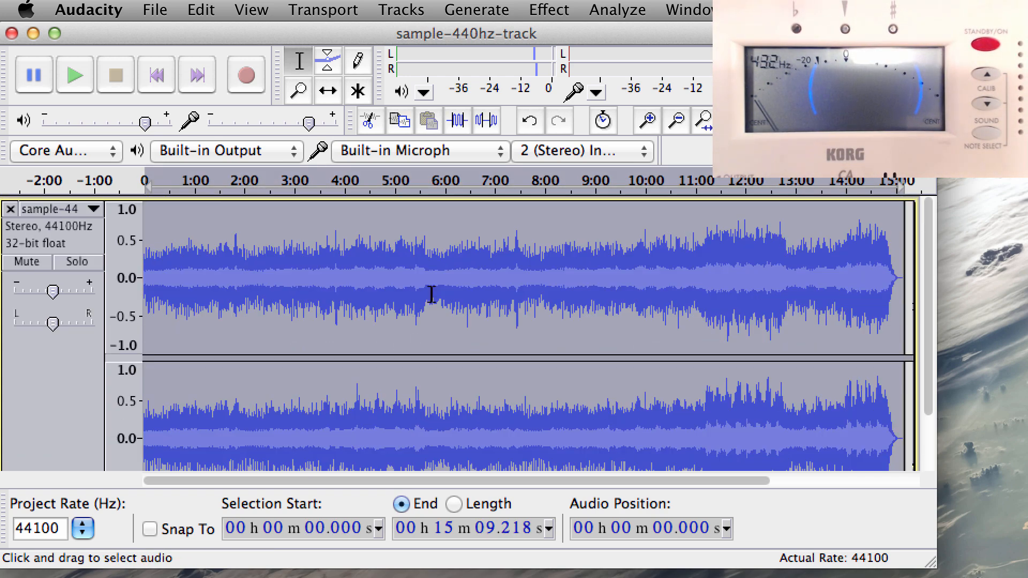
{"action": "key", "text": "space"}
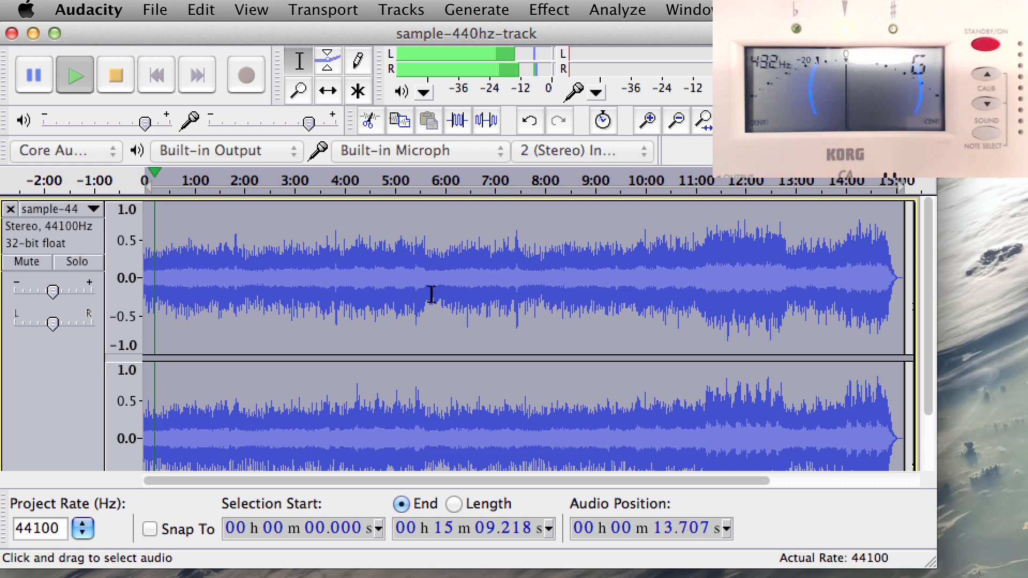
{"action": "key", "text": "space"}
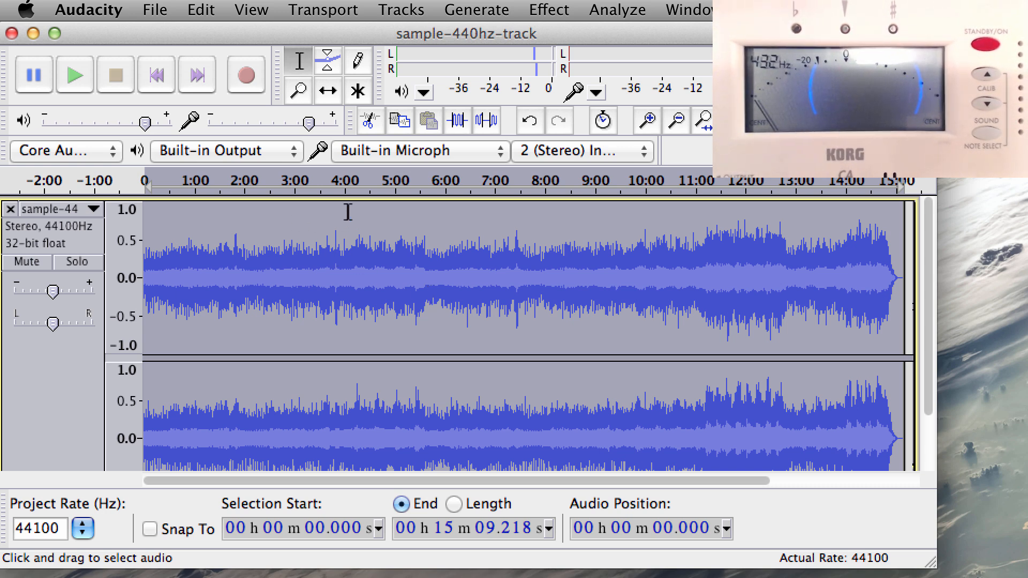
Set up an export of the track as MP3 Files with a constant 320 kbps bit rate in stereo
{"action": "left_click", "coordinate": [157, 11]}
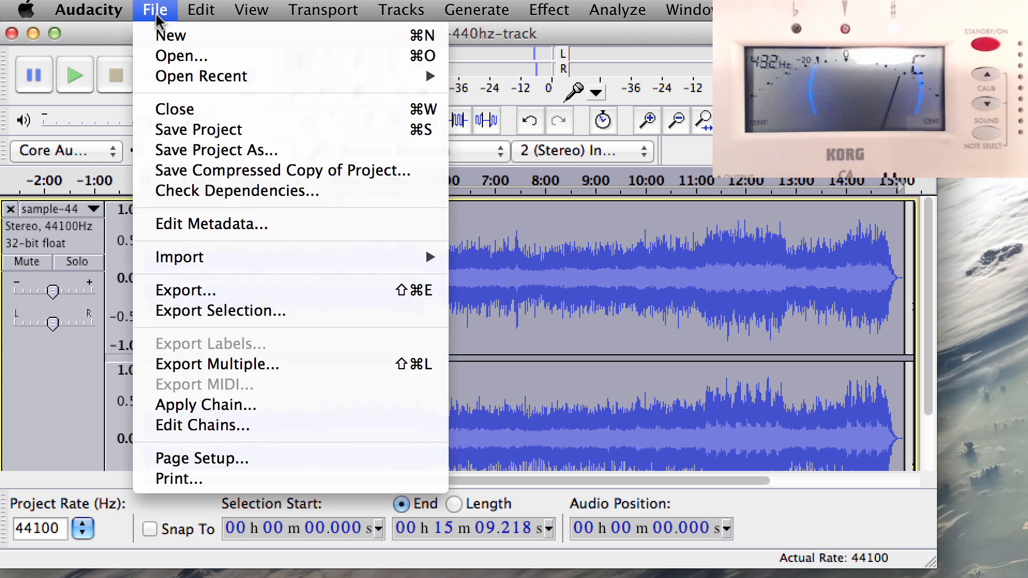
{"action": "left_click", "coordinate": [196, 292]}
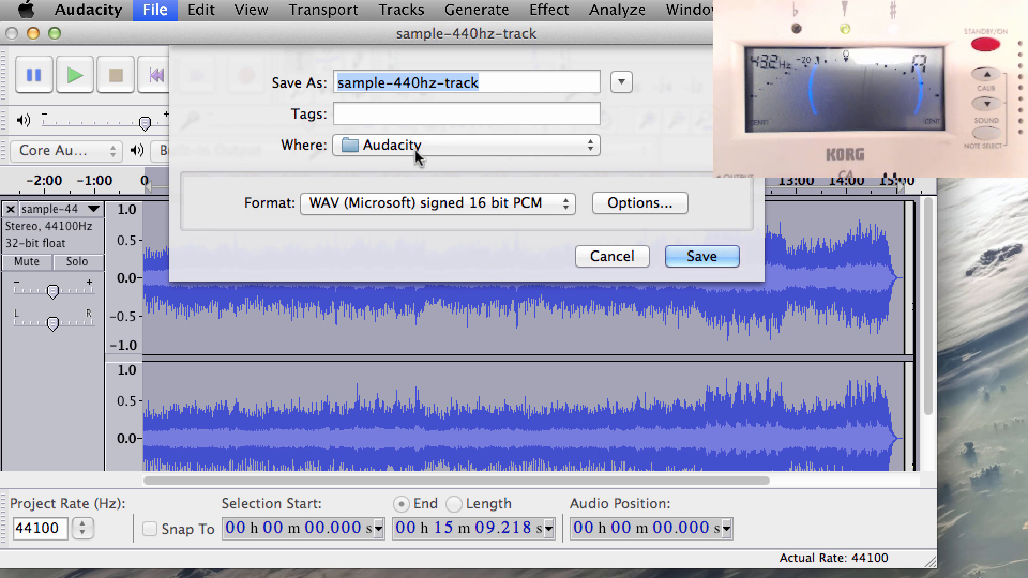
{"action": "left_click", "coordinate": [496, 209]}
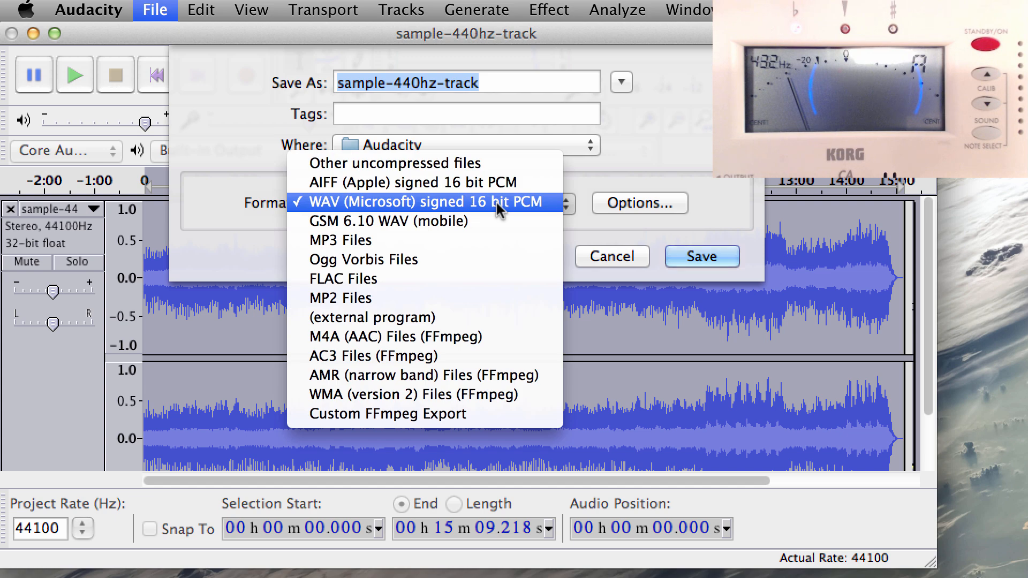
{"action": "left_click", "coordinate": [426, 240]}
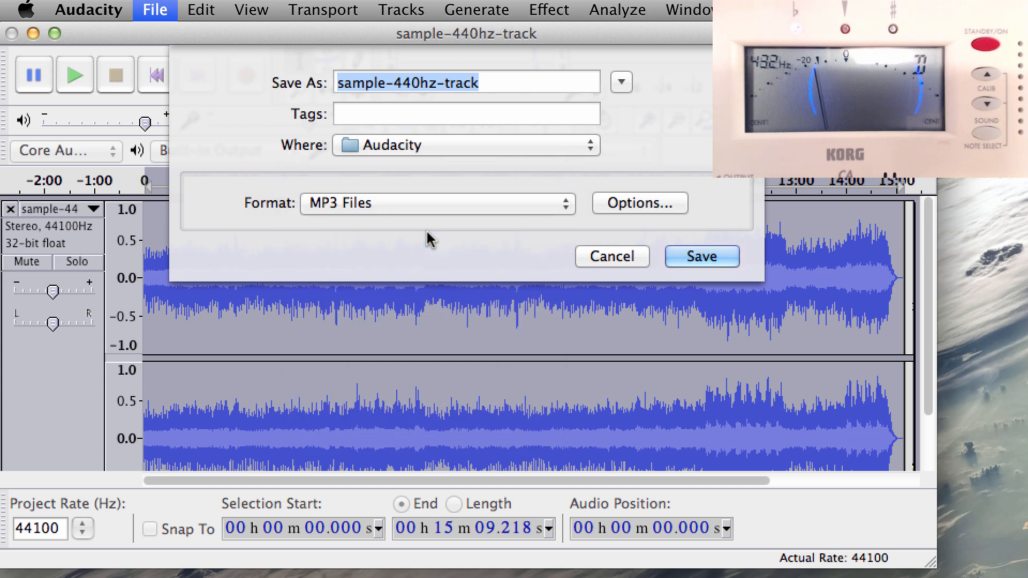
{"action": "left_click", "coordinate": [638, 195]}
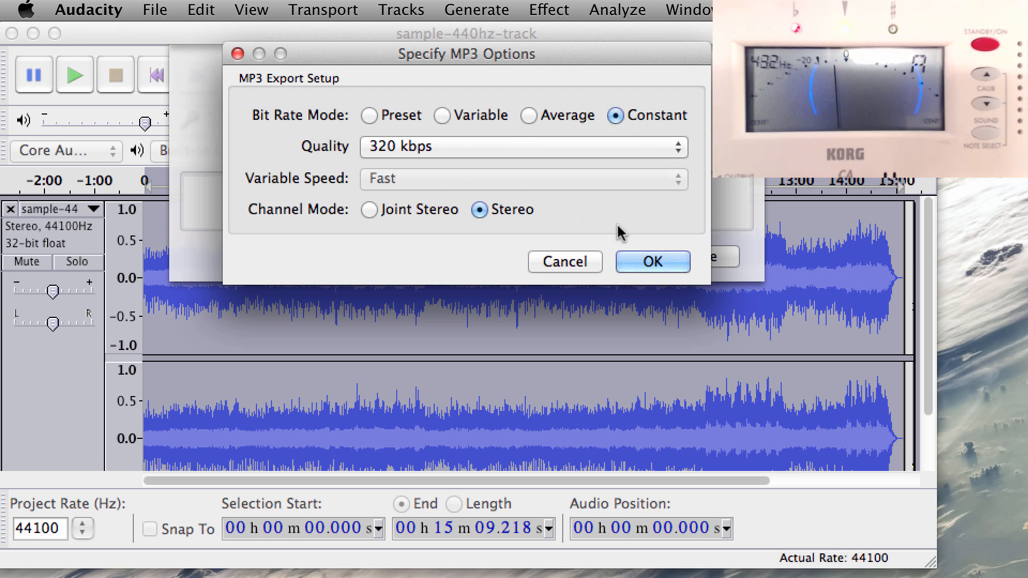
{"action": "left_click", "coordinate": [653, 261]}
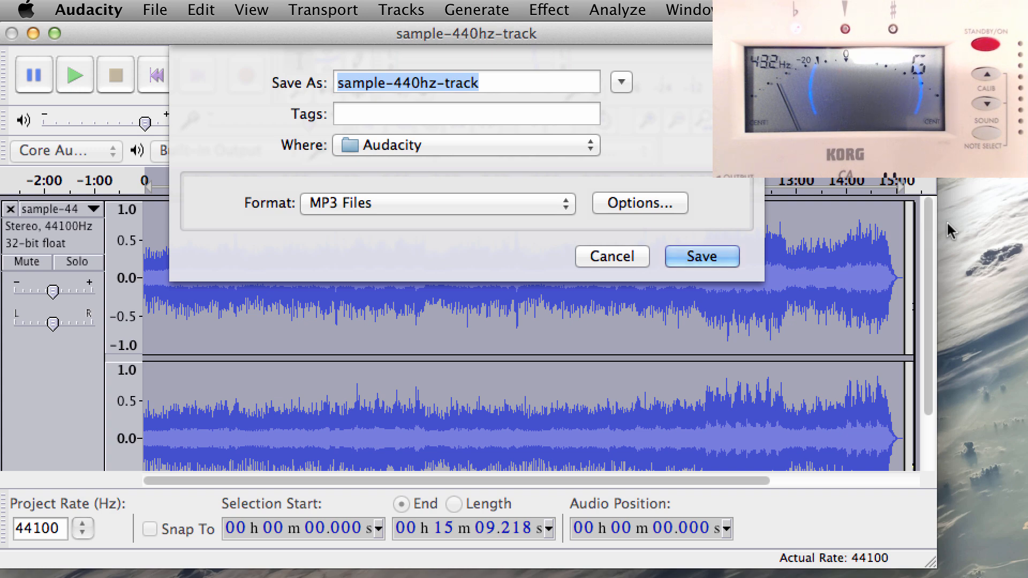
Cancel the MP3 export and quit Audacity without saving the changes
{"action": "left_click", "coordinate": [613, 257]}
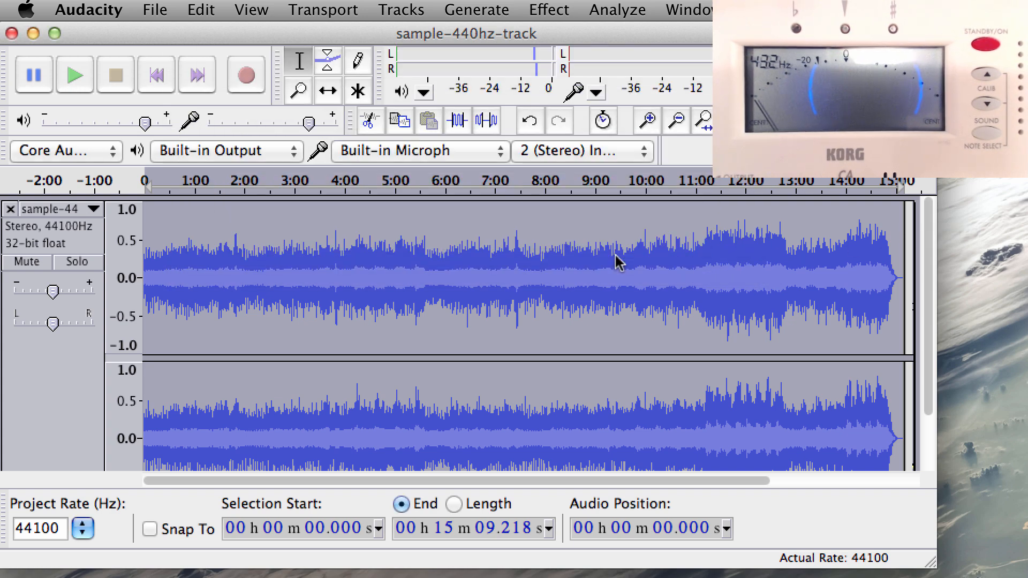
{"action": "left_click", "coordinate": [89, 11]}
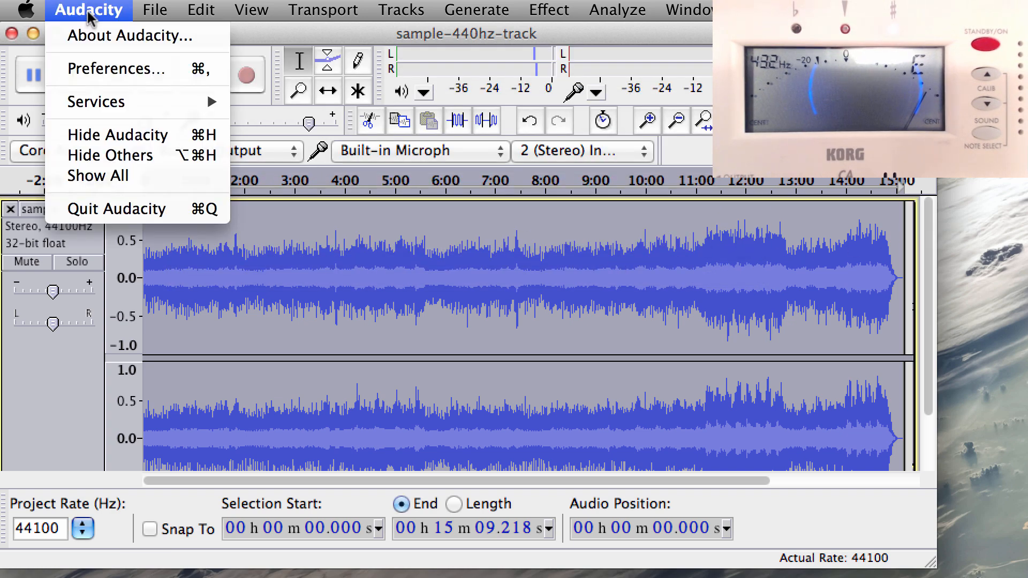
{"action": "left_click", "coordinate": [109, 214]}
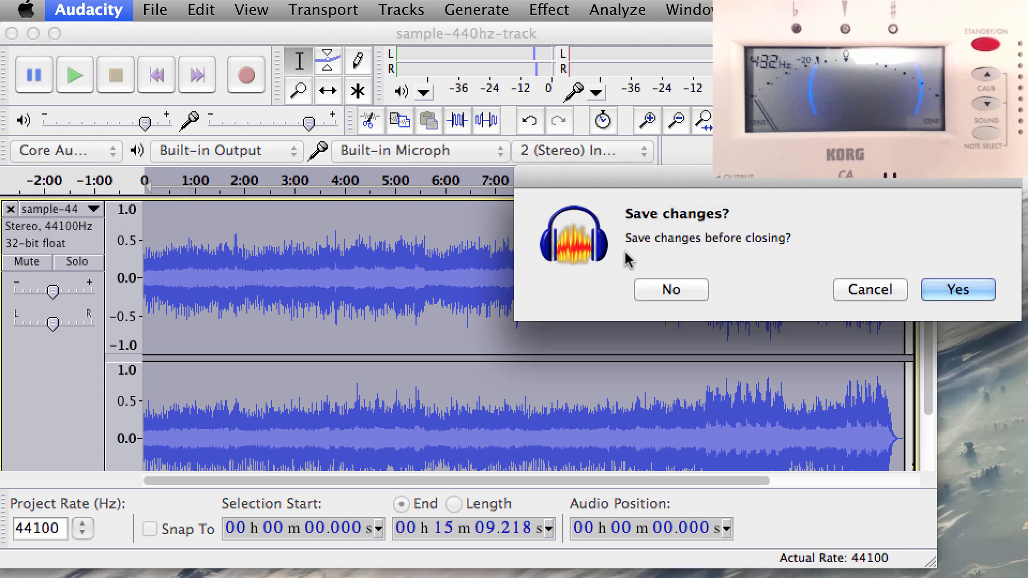
{"action": "left_click", "coordinate": [665, 296]}
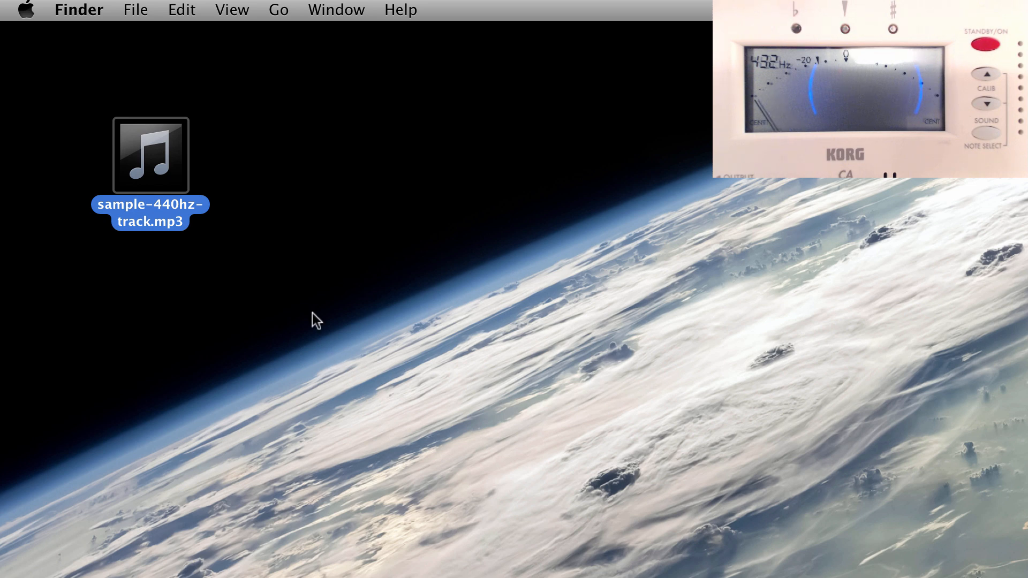
Open sample-440hz-track.mp3 from the desktop in Adobe Audition and play the opening of the track
{"action": "right_click", "coordinate": [182, 143]}
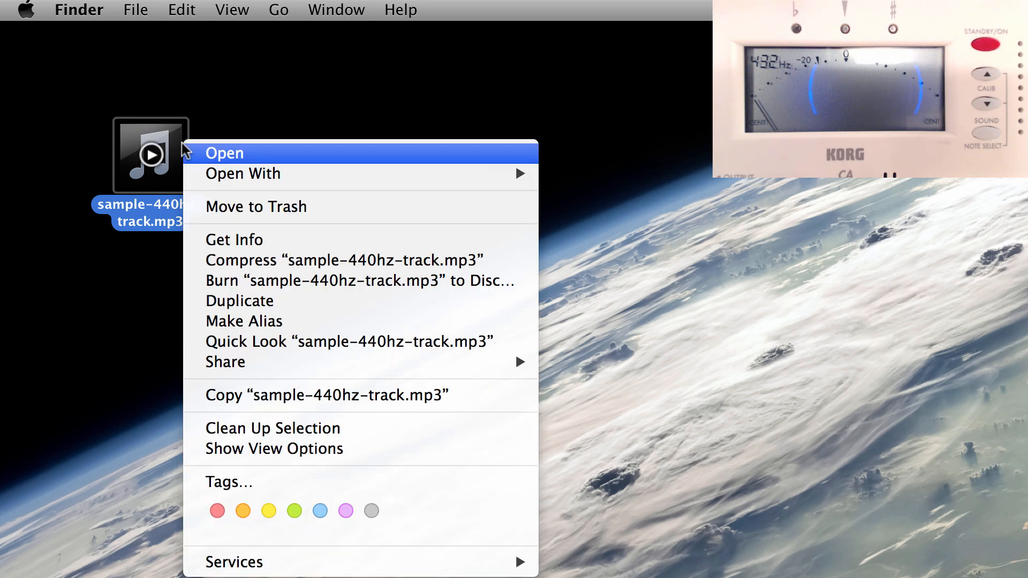
{"action": "mouse_move", "coordinate": [236, 177]}
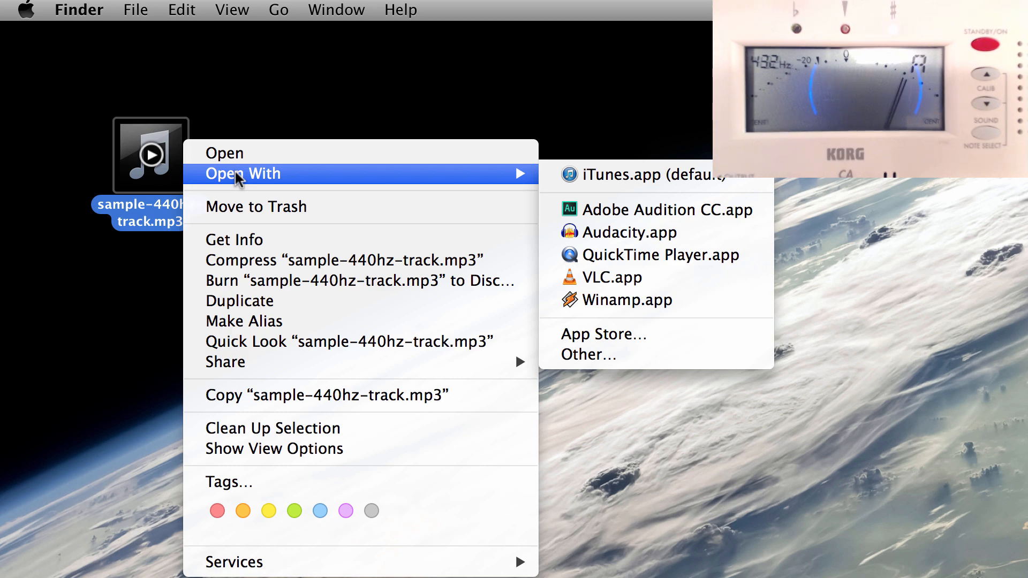
{"action": "left_click", "coordinate": [615, 212]}
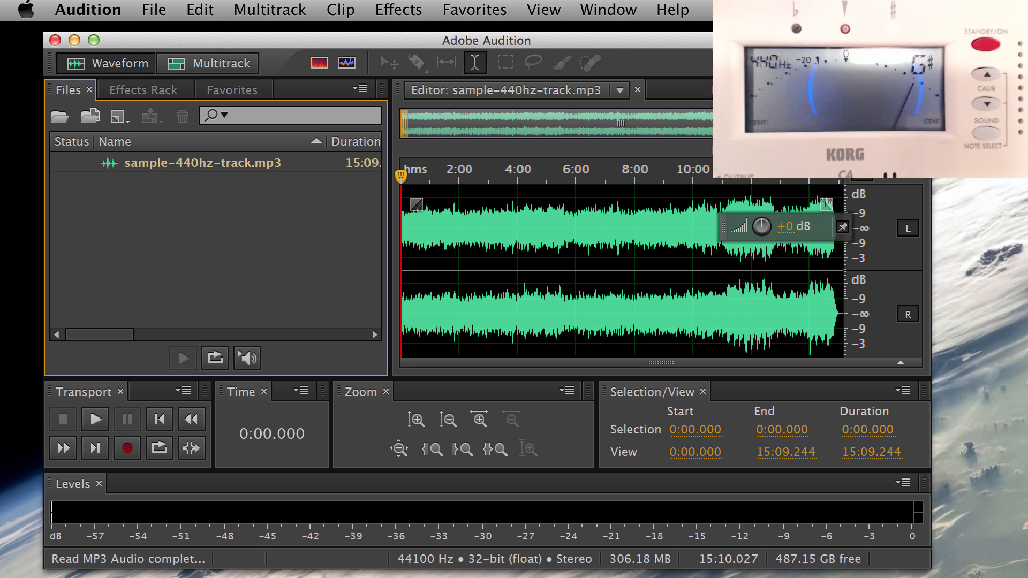
{"action": "key", "text": "space"}
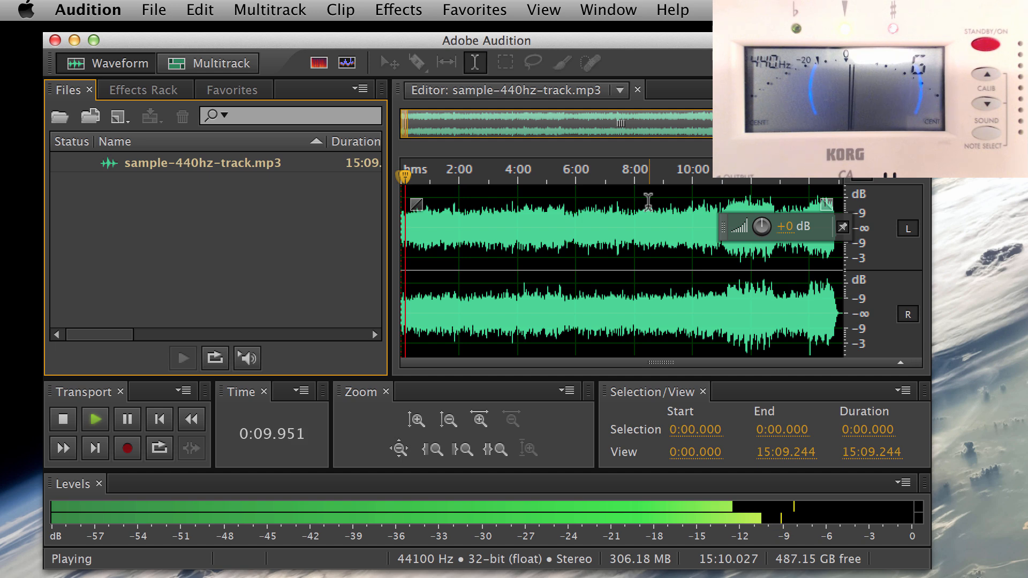
{"action": "key", "text": "space"}
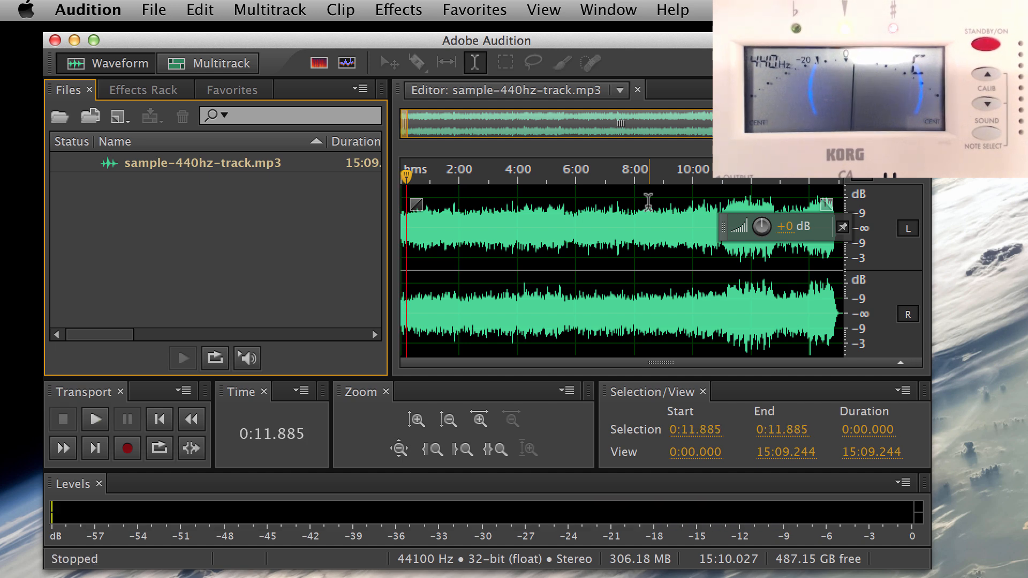
Open the Stretch and Pitch effect for the entire track and resize its window so the Apply control is reachable
{"action": "double_click", "coordinate": [598, 228]}
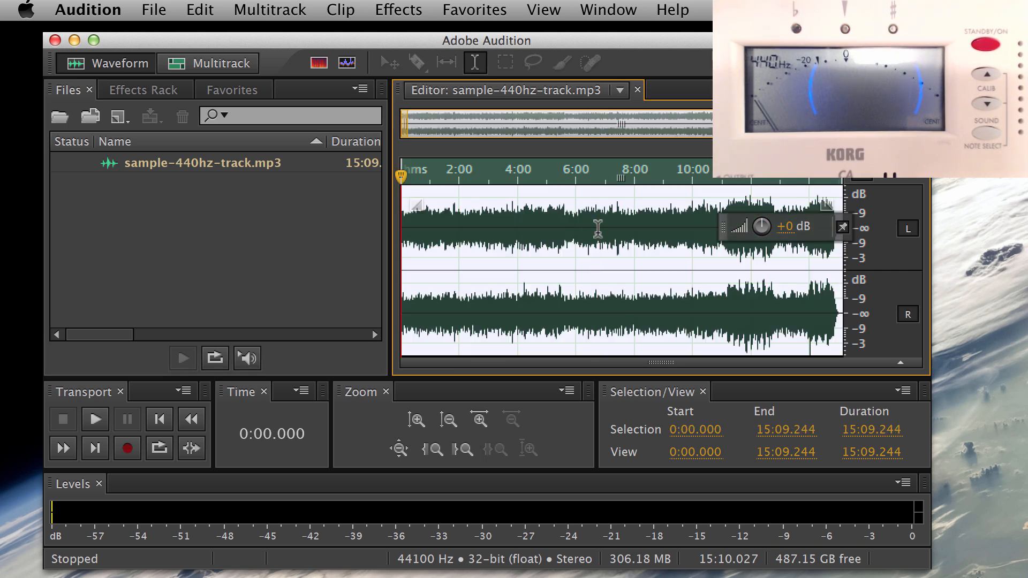
{"action": "left_click", "coordinate": [410, 11]}
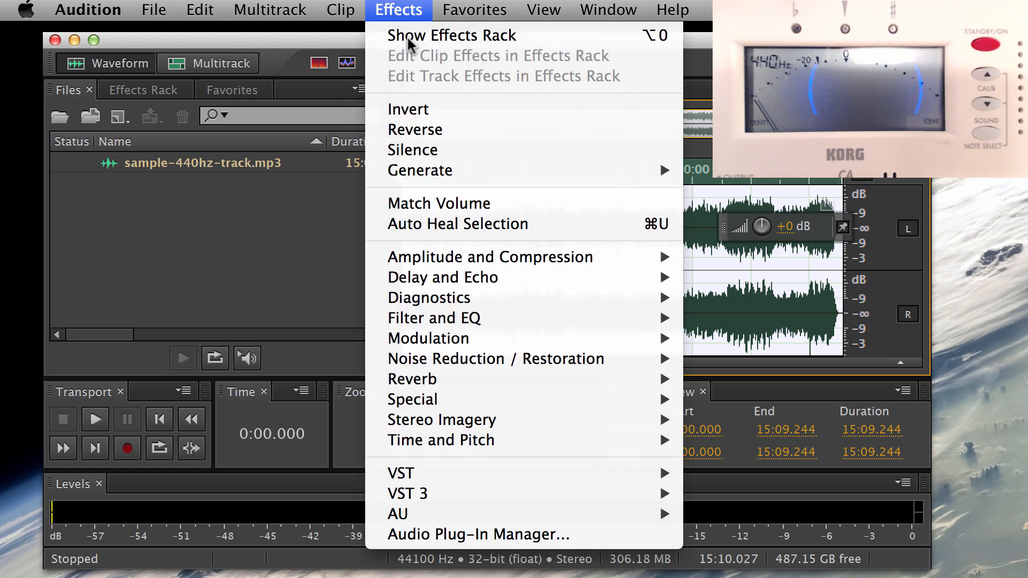
{"action": "mouse_move", "coordinate": [439, 444]}
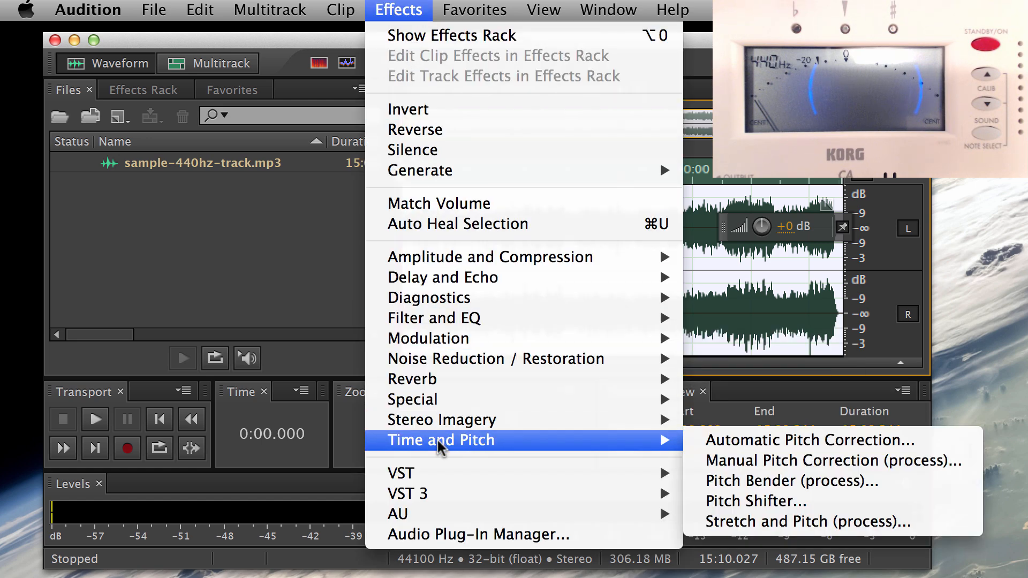
{"action": "left_click", "coordinate": [729, 528]}
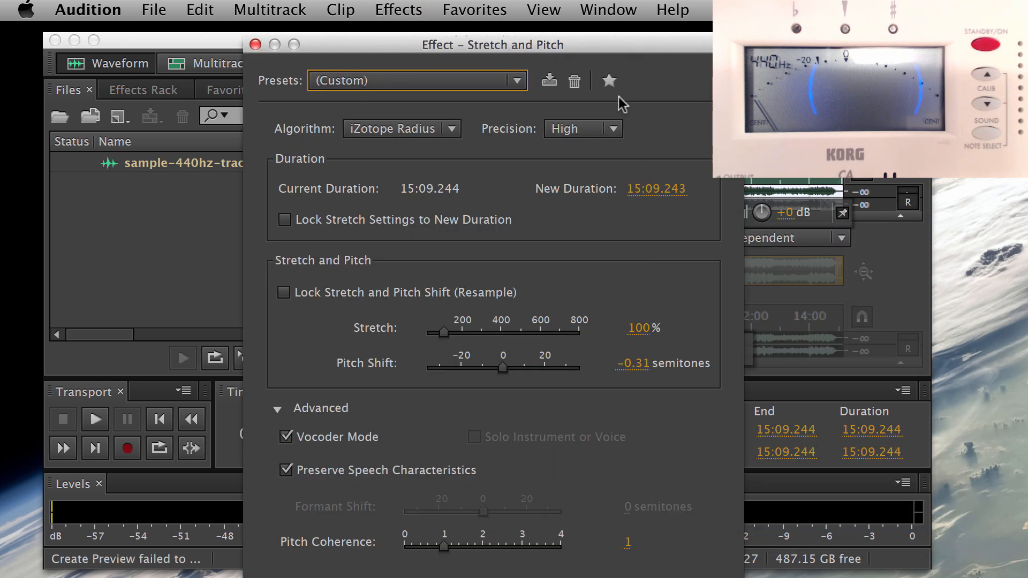
{"action": "left_click_drag", "start_coordinate": [618, 52], "coordinate": [634, 52]}
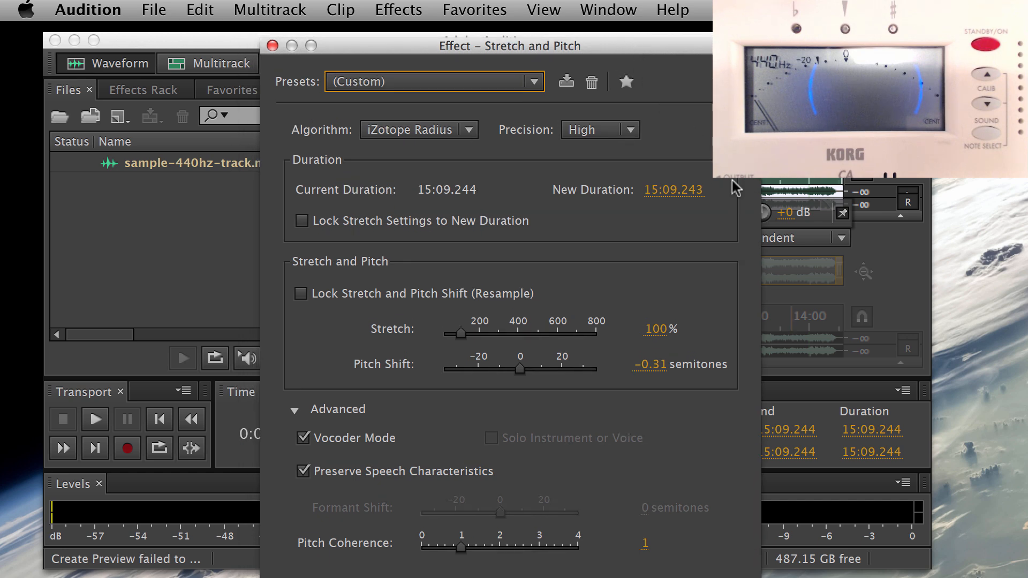
{"action": "left_click_drag", "start_coordinate": [760, 577], "coordinate": [755, 564]}
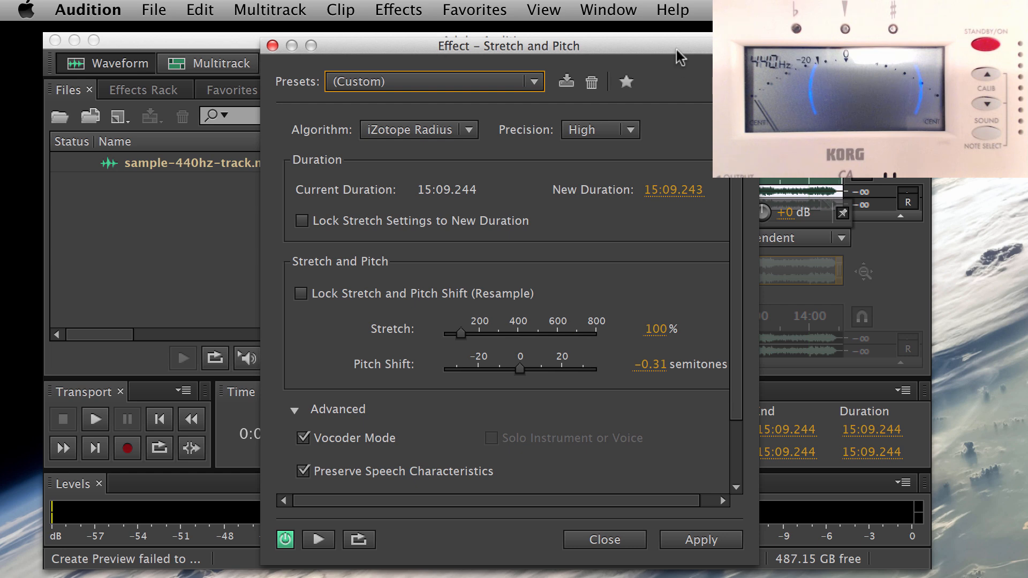
{"action": "left_click_drag", "start_coordinate": [676, 47], "coordinate": [682, 53]}
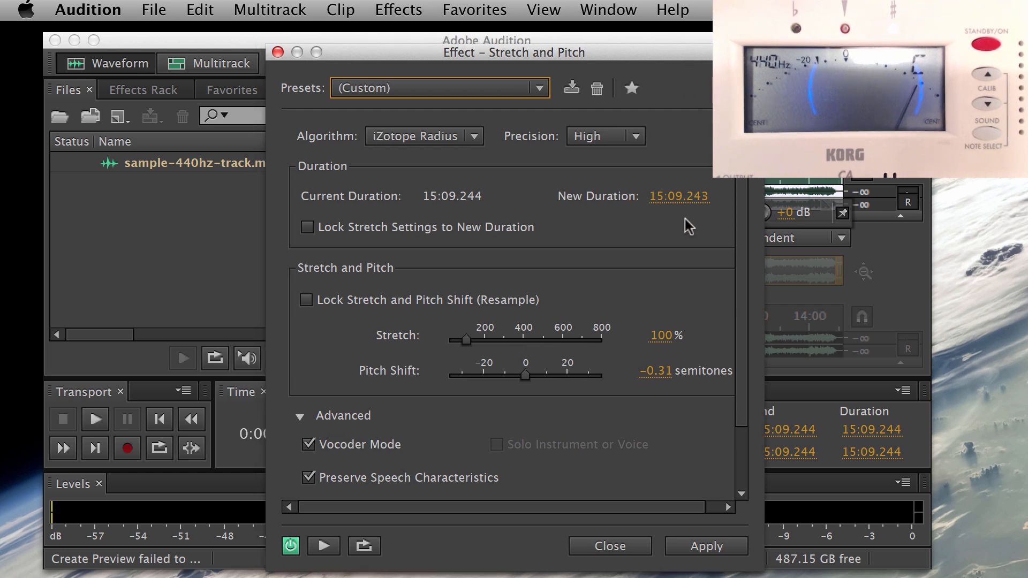
Set the Pitch Shift to -0.31 semitones in the Stretch and Pitch effect
{"action": "scroll", "coordinate": [685, 295], "scroll_direction": "down", "scroll_amount": 2}
{"action": "scroll", "coordinate": [685, 294], "scroll_direction": "down", "scroll_amount": 2}
{"action": "scroll", "coordinate": [685, 294], "scroll_direction": "up", "scroll_amount": 2}
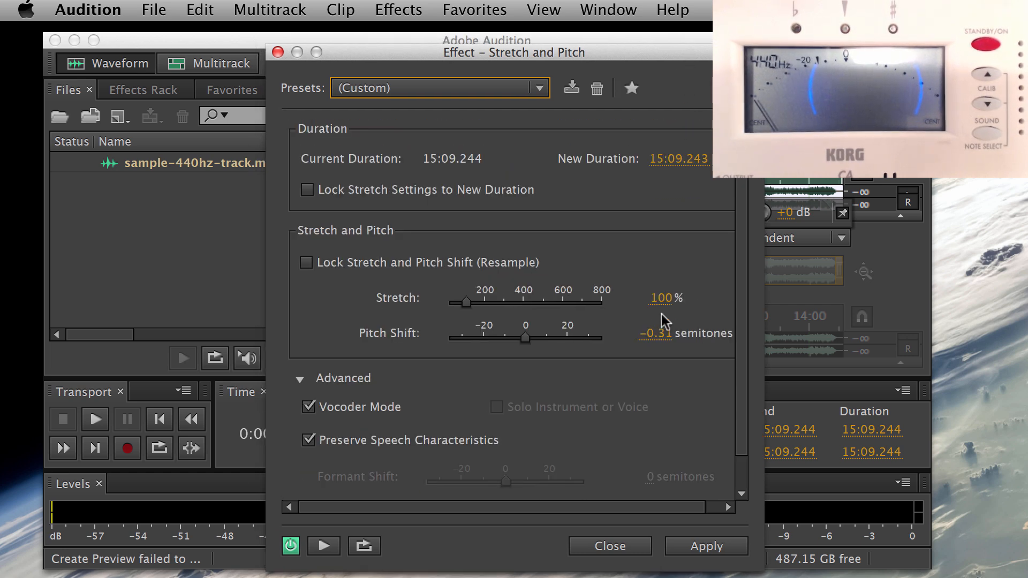
{"action": "left_click", "coordinate": [661, 336]}
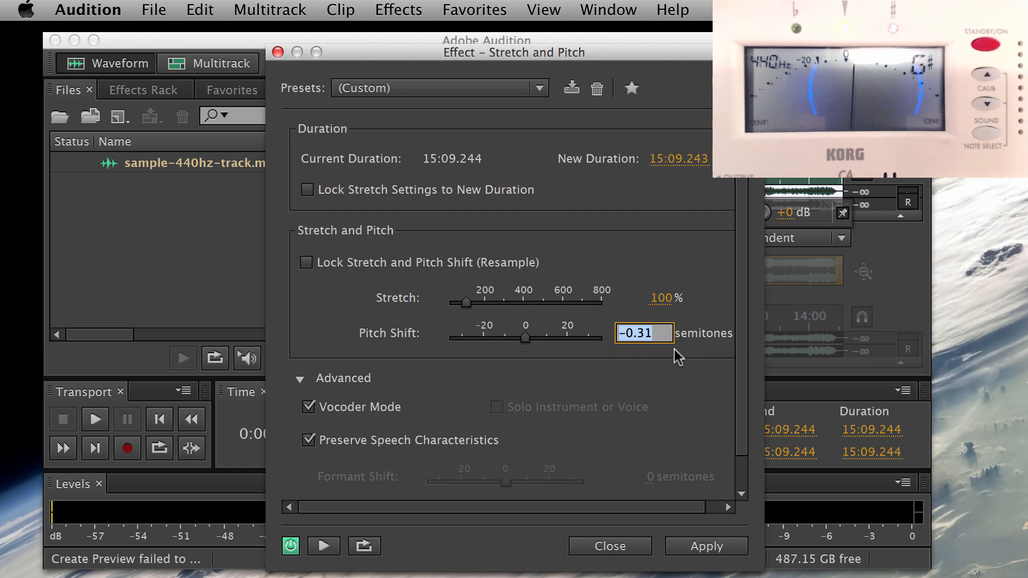
{"action": "type", "text": "-"}
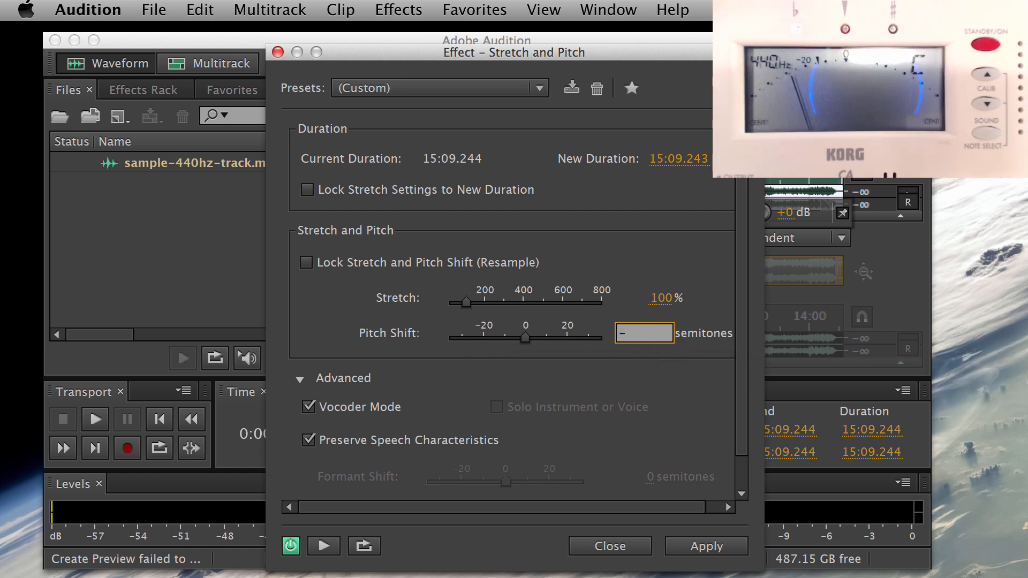
{"action": "type", "text": "0.31"}
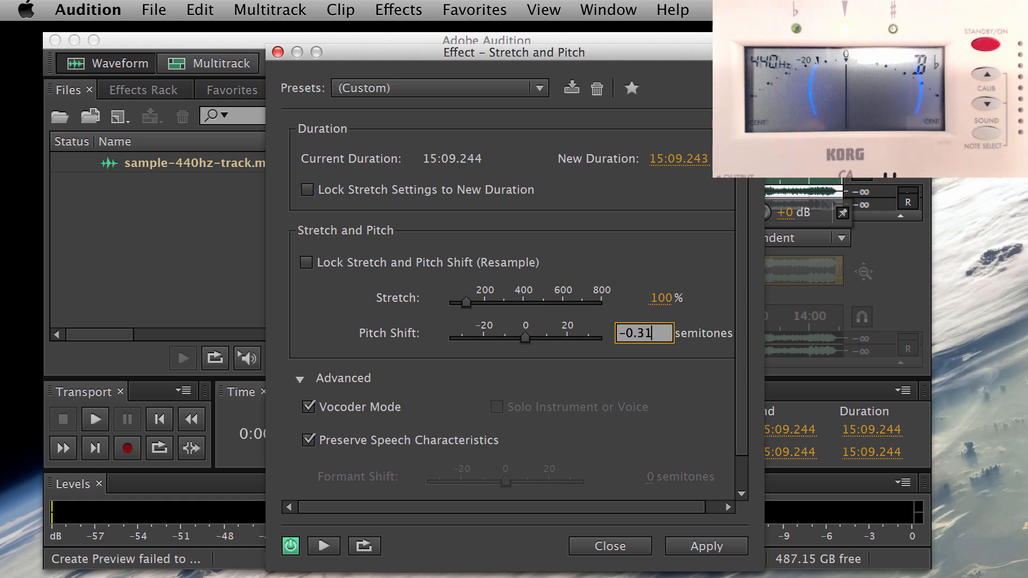
{"action": "key", "text": "Return"}
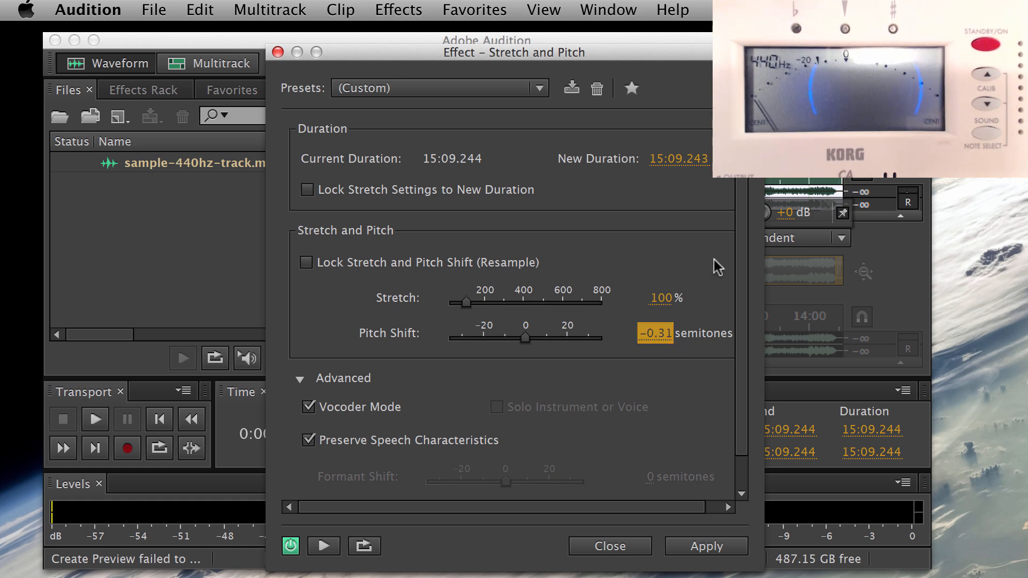
Choose the iZotope Radius algorithm and keep the precision at High for the pitch shift
{"action": "scroll", "coordinate": [702, 252], "scroll_direction": "up", "scroll_amount": 2}
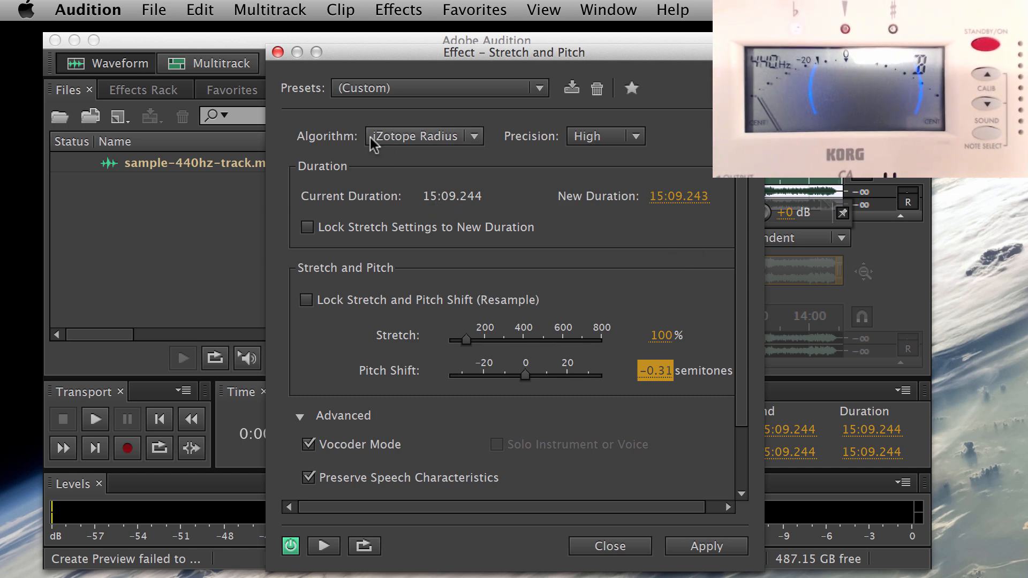
{"action": "left_click", "coordinate": [480, 137]}
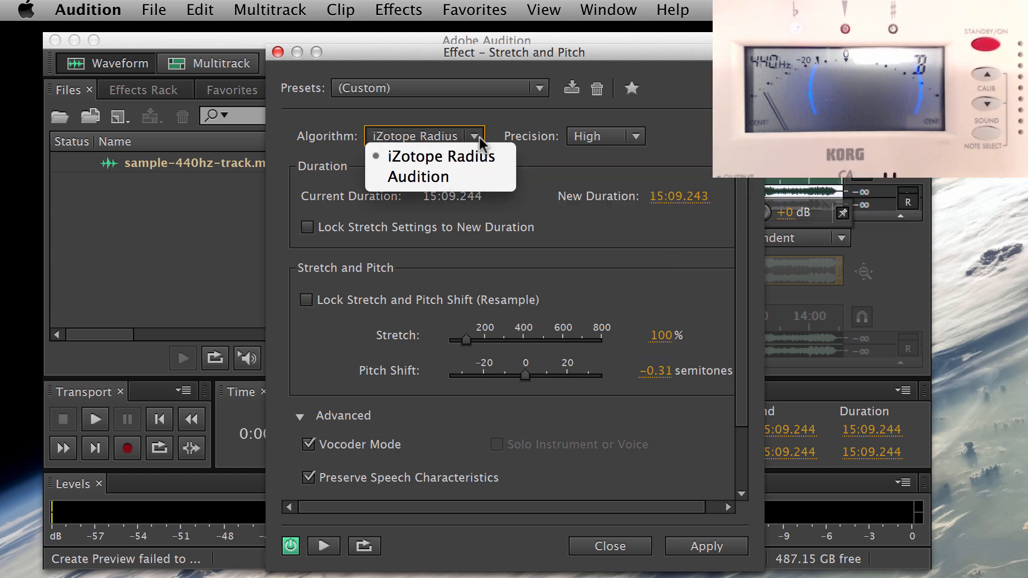
{"action": "left_click", "coordinate": [457, 156]}
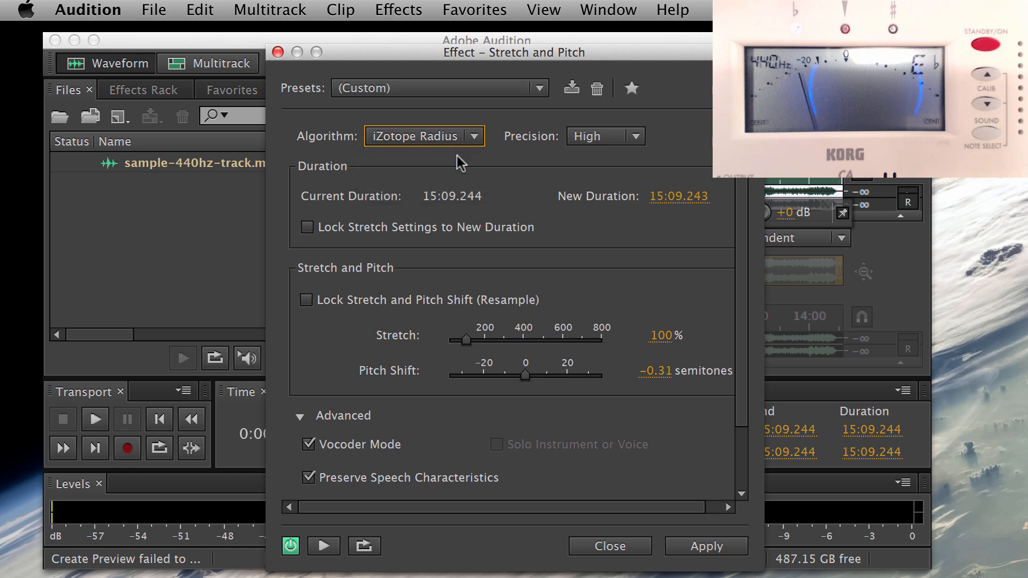
{"action": "left_click", "coordinate": [638, 137]}
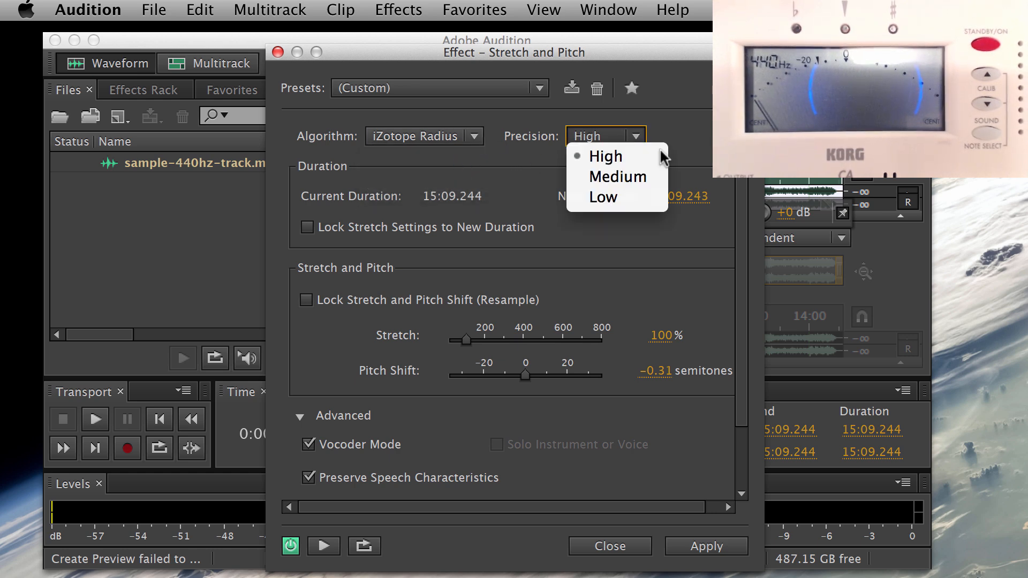
{"action": "left_click", "coordinate": [705, 136]}
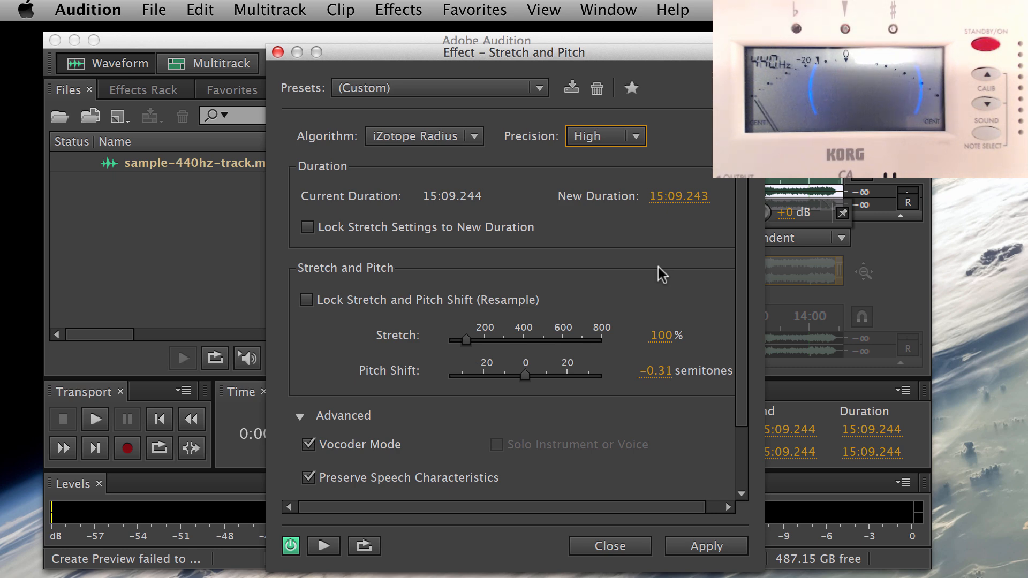
Review the available algorithm and precision options and the advanced Stretch and Pitch settings
{"action": "left_click", "coordinate": [477, 137]}
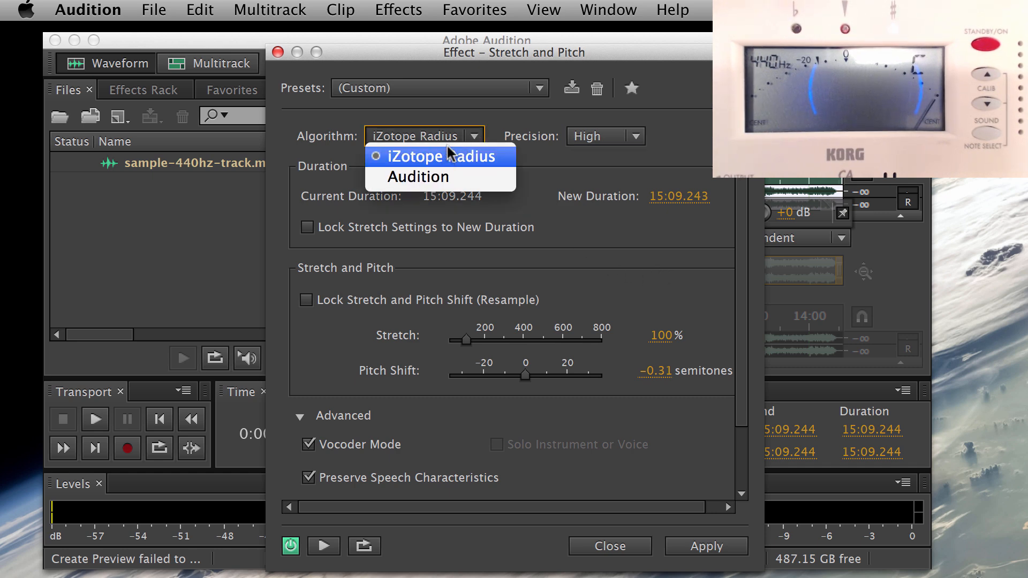
{"action": "left_click", "coordinate": [653, 161]}
{"action": "left_click", "coordinate": [629, 136]}
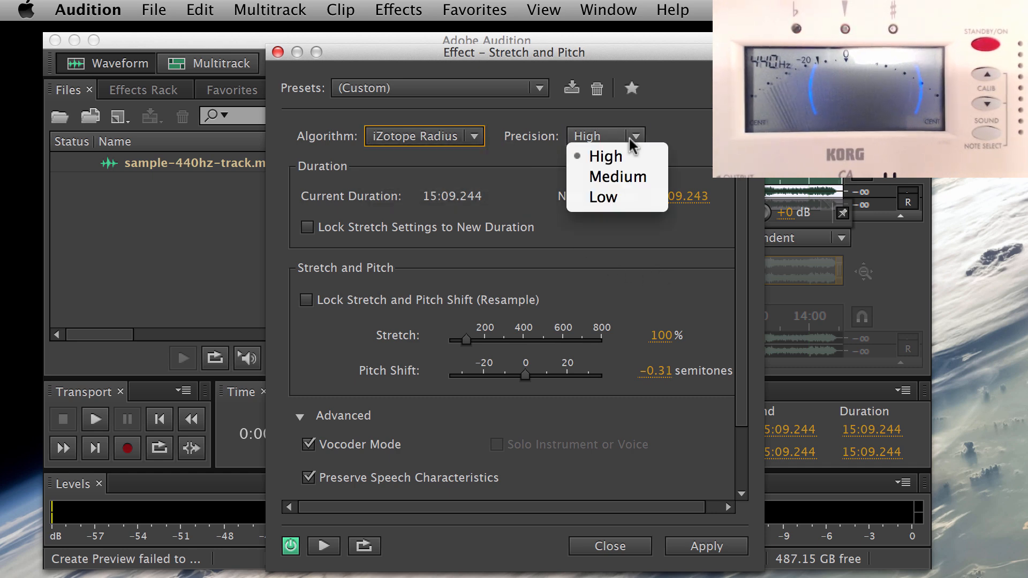
{"action": "left_click", "coordinate": [691, 149]}
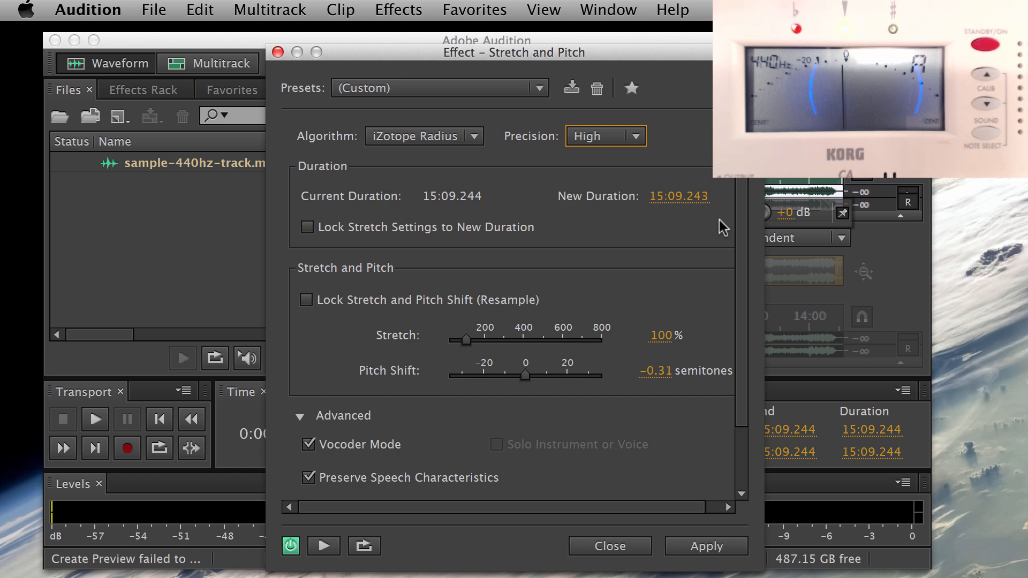
{"action": "scroll", "coordinate": [718, 220], "scroll_direction": "down", "scroll_amount": 3}
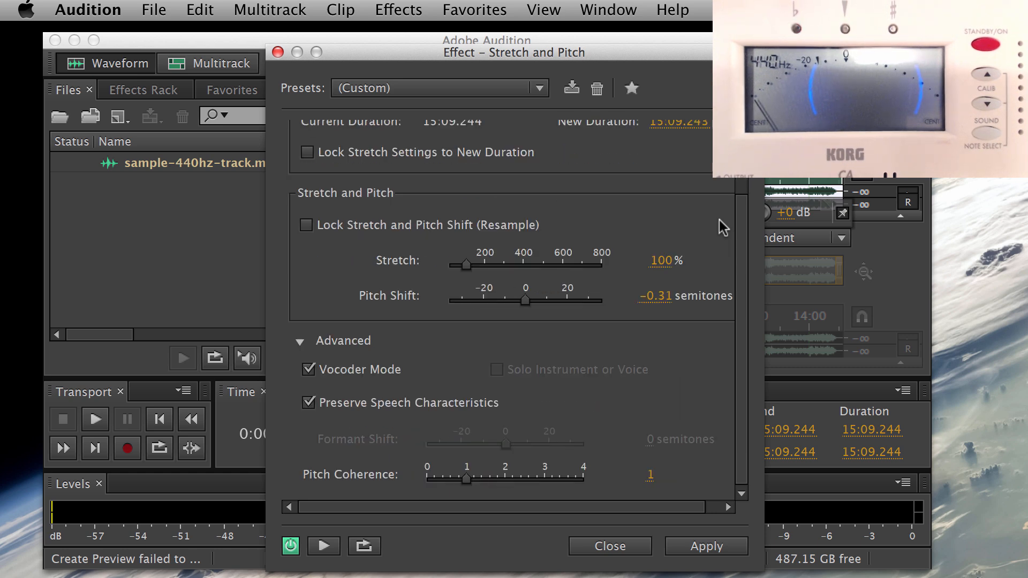
{"action": "scroll", "coordinate": [718, 220], "scroll_direction": "up", "scroll_amount": 3}
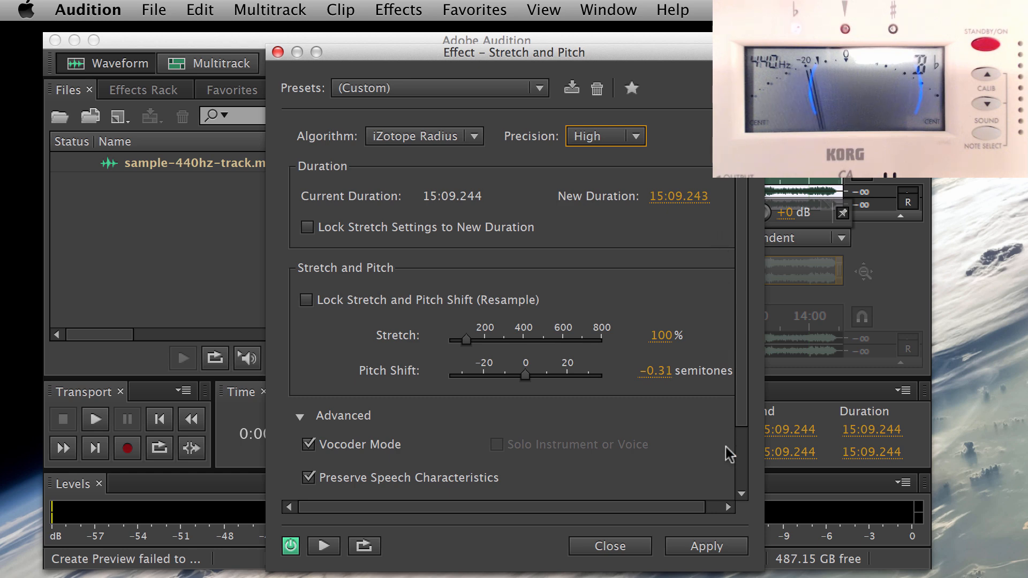
Apply the Stretch and Pitch effect to the entire track and hide the Preview Editor
{"action": "left_click", "coordinate": [715, 547]}
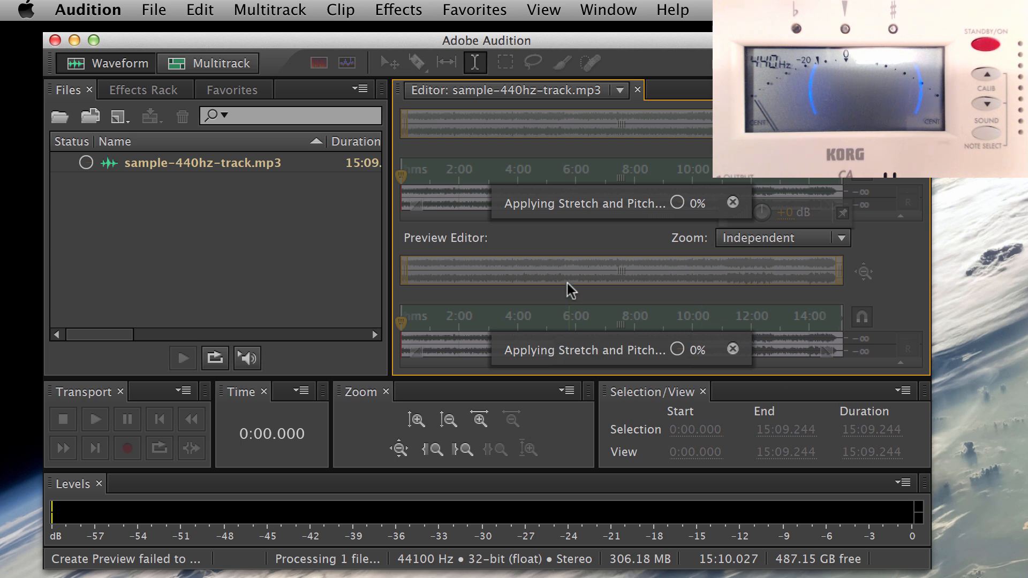
{"action": "left_click", "coordinate": [543, 9]}
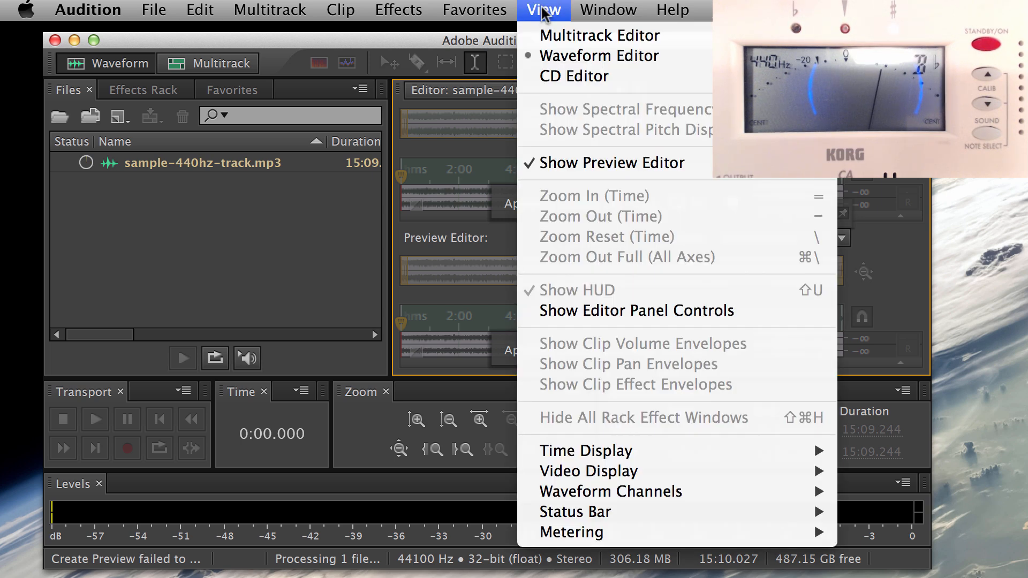
{"action": "left_click", "coordinate": [560, 162]}
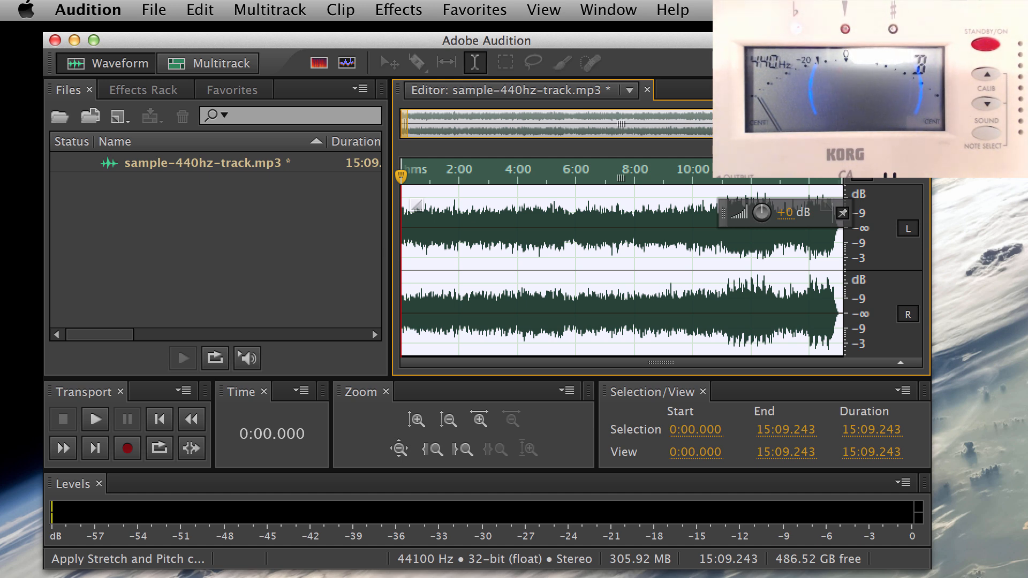
Play the opening of the pitch-shifted track twice to check its tuning, returning the playhead to the start each time
{"action": "key", "text": "space"}
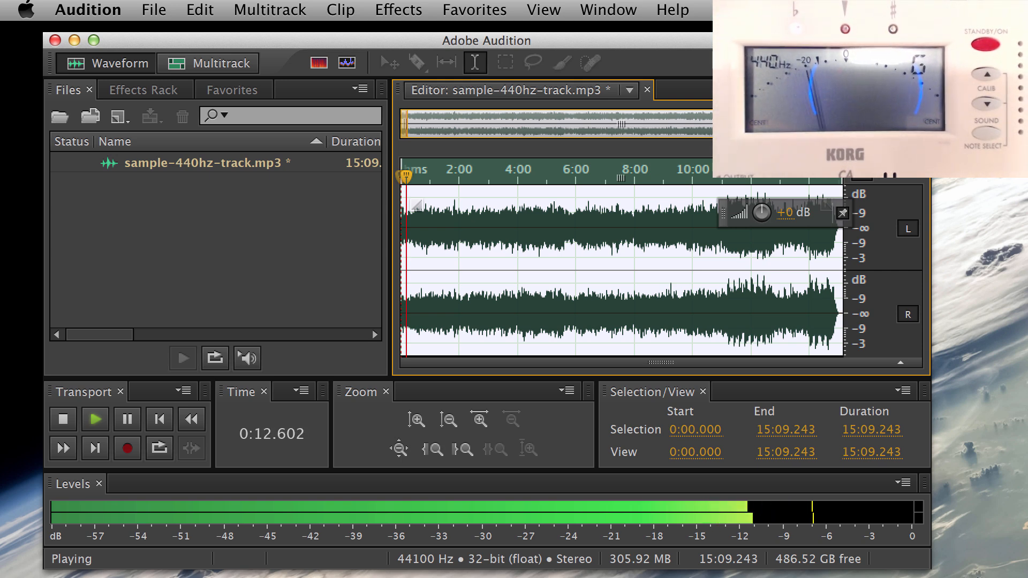
{"action": "key", "text": "space"}
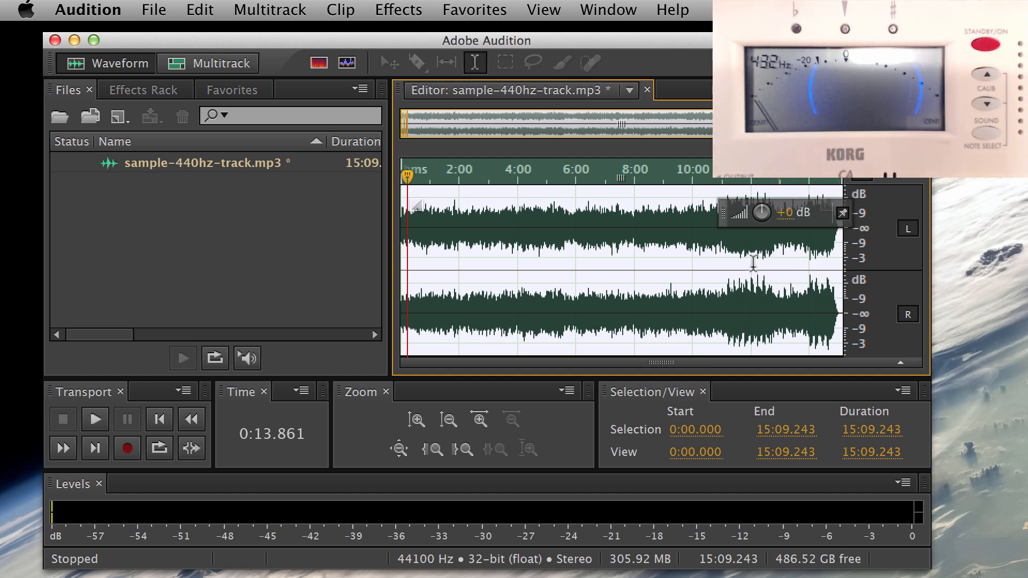
{"action": "key", "text": "Home"}
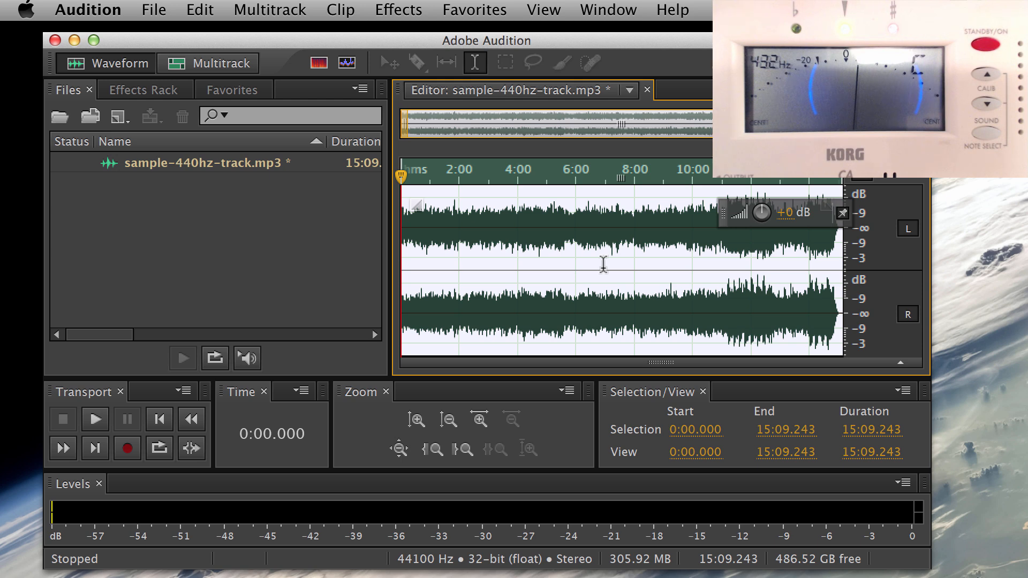
{"action": "key", "text": "space"}
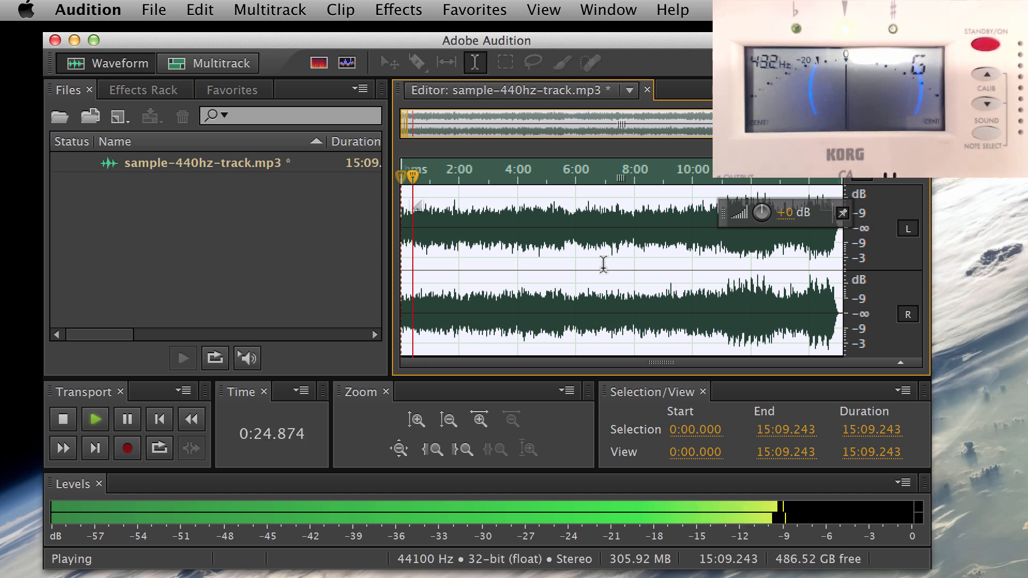
{"action": "key", "text": "space"}
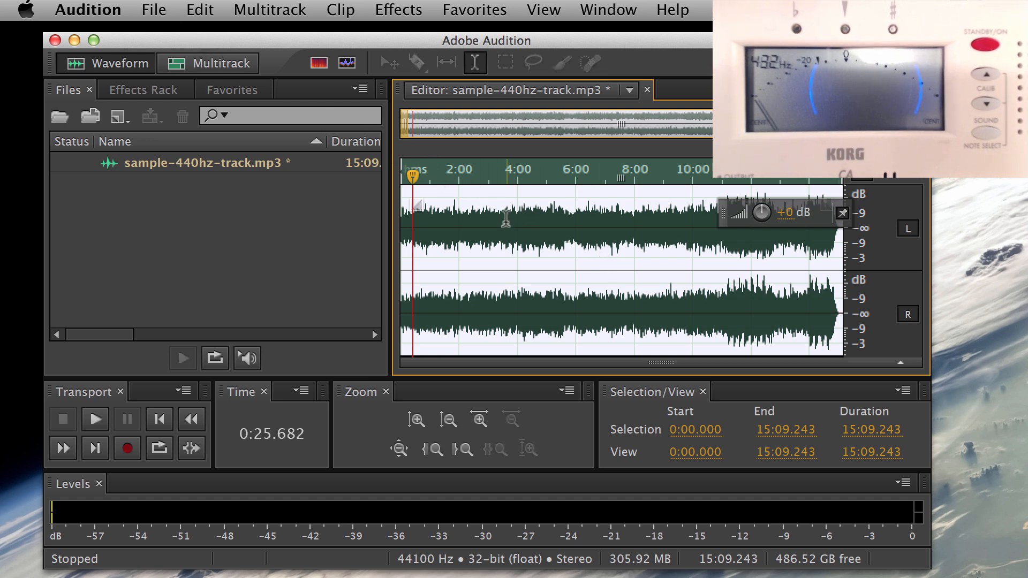
{"action": "key", "text": "Home"}
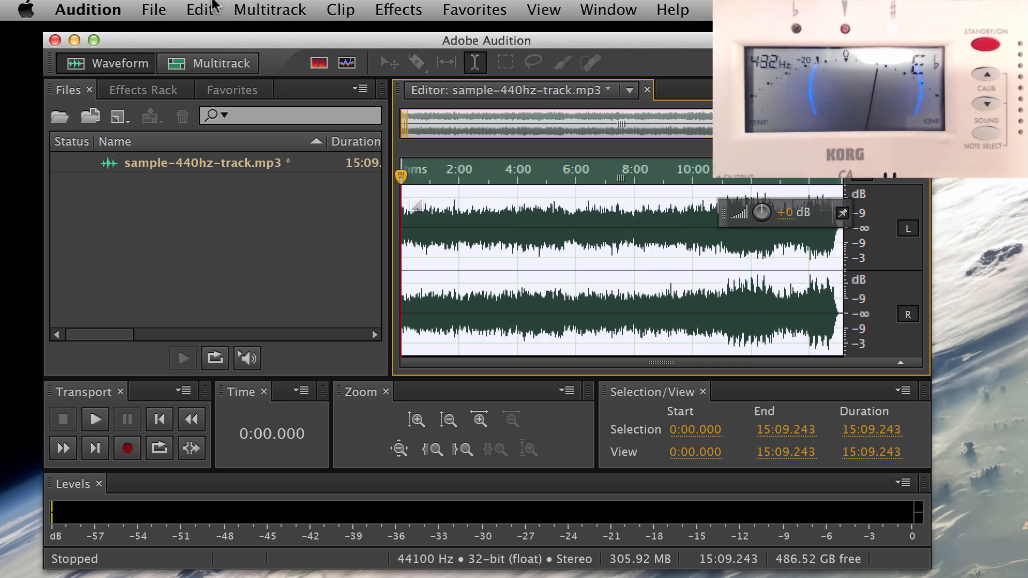
Review the Save As options and the available MP3 bitrates for the converted track, and close both dialogs without saving
{"action": "left_click", "coordinate": [152, 11]}
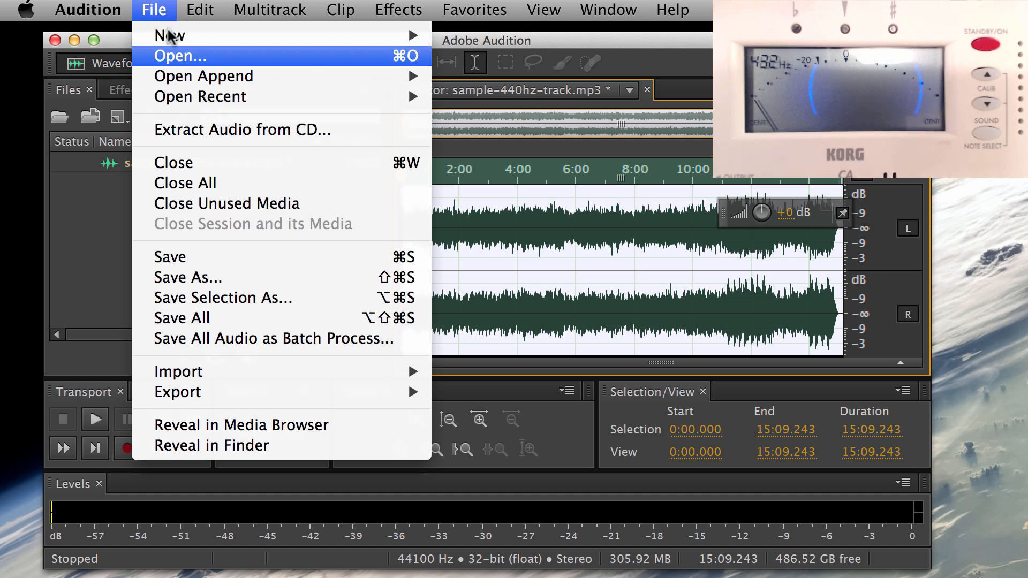
{"action": "left_click", "coordinate": [187, 278]}
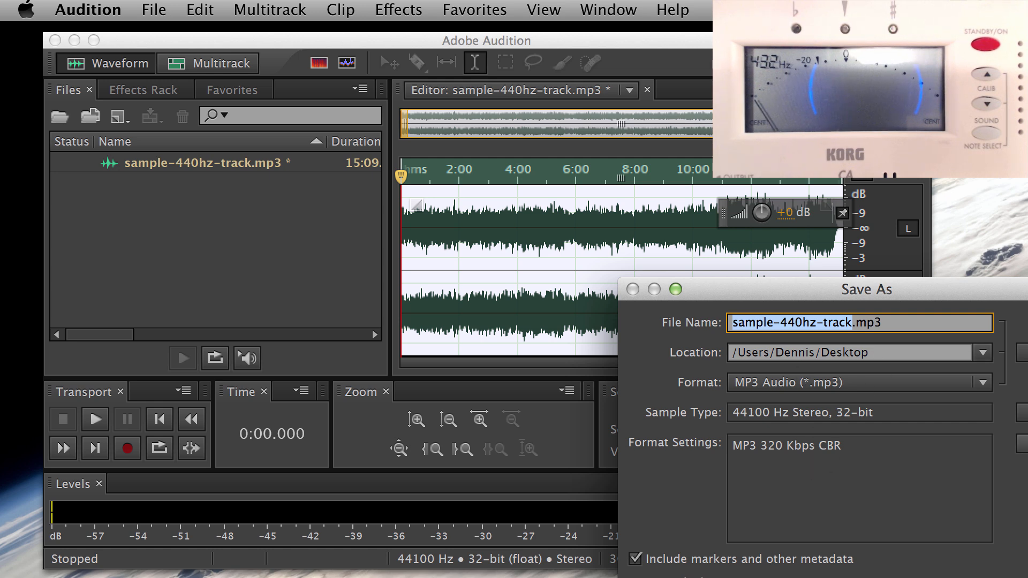
{"action": "left_click_drag", "start_coordinate": [917, 294], "coordinate": [703, 205]}
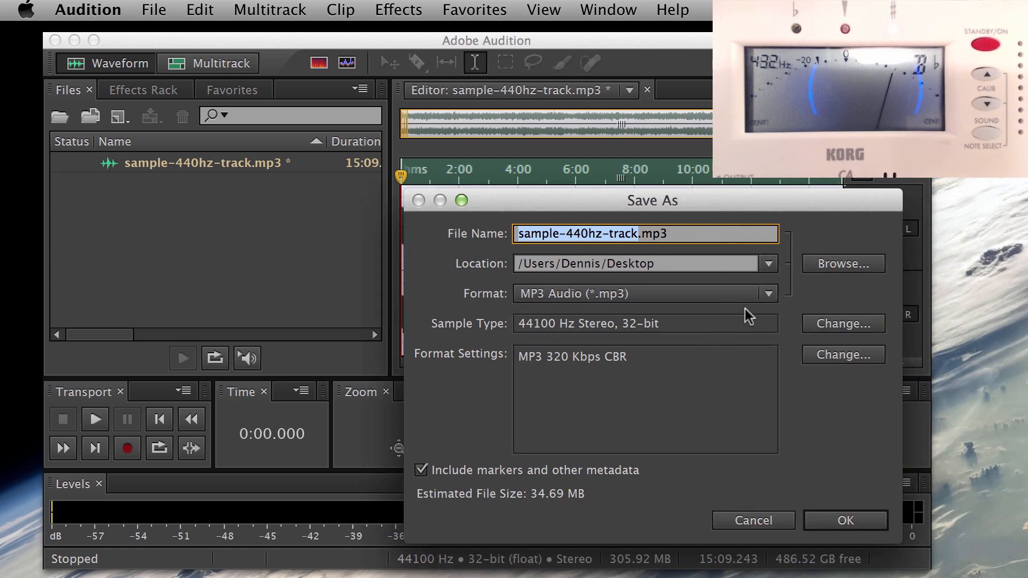
{"action": "left_click", "coordinate": [842, 358]}
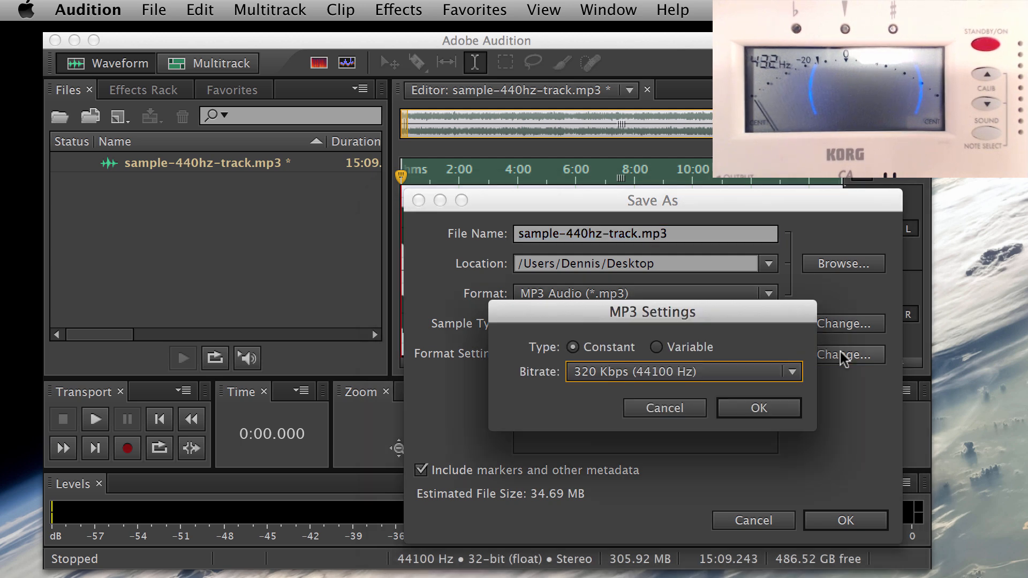
{"action": "left_click", "coordinate": [793, 373]}
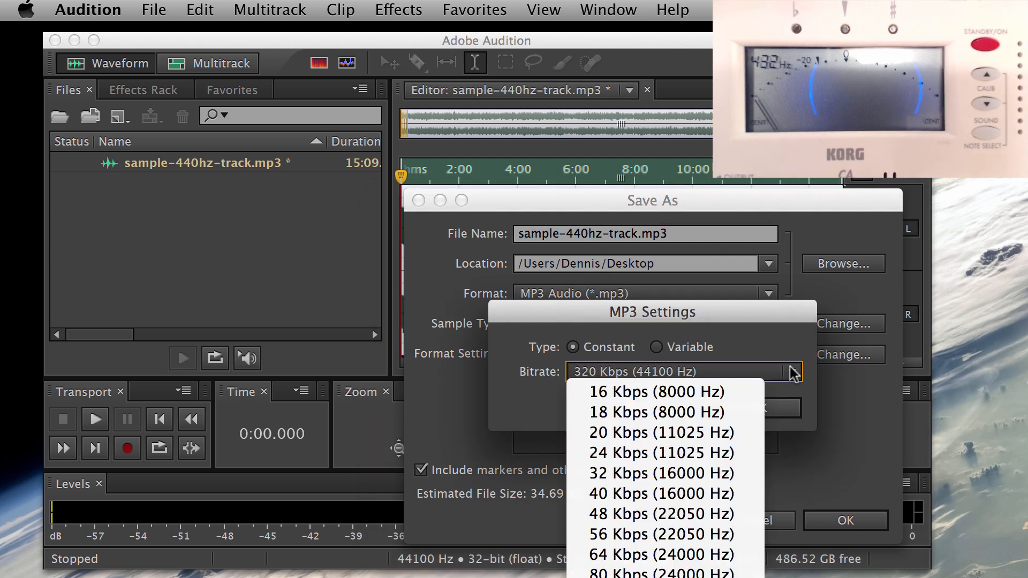
{"action": "left_click", "coordinate": [766, 349]}
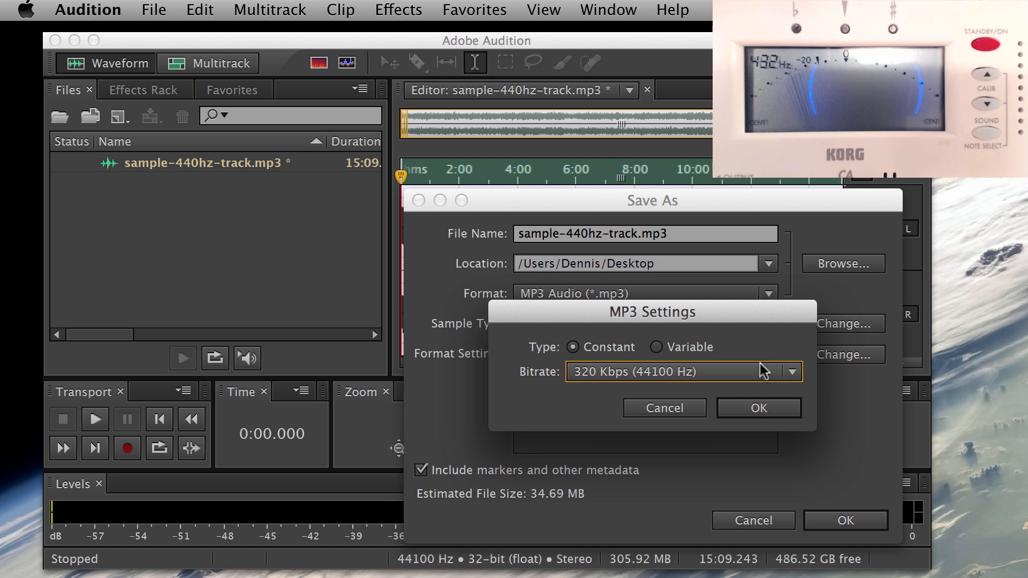
{"action": "left_click", "coordinate": [679, 405]}
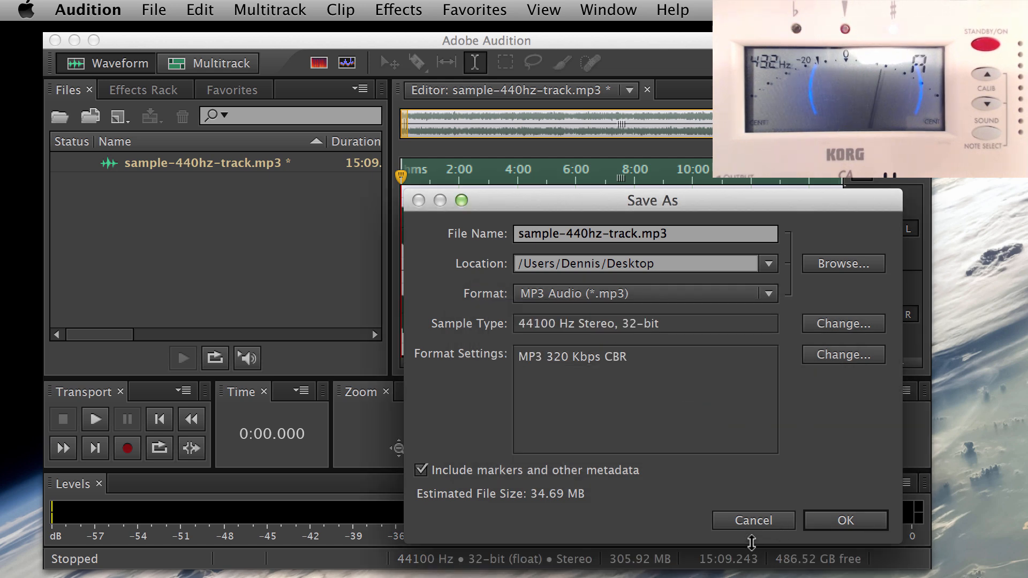
{"action": "left_click", "coordinate": [754, 520]}
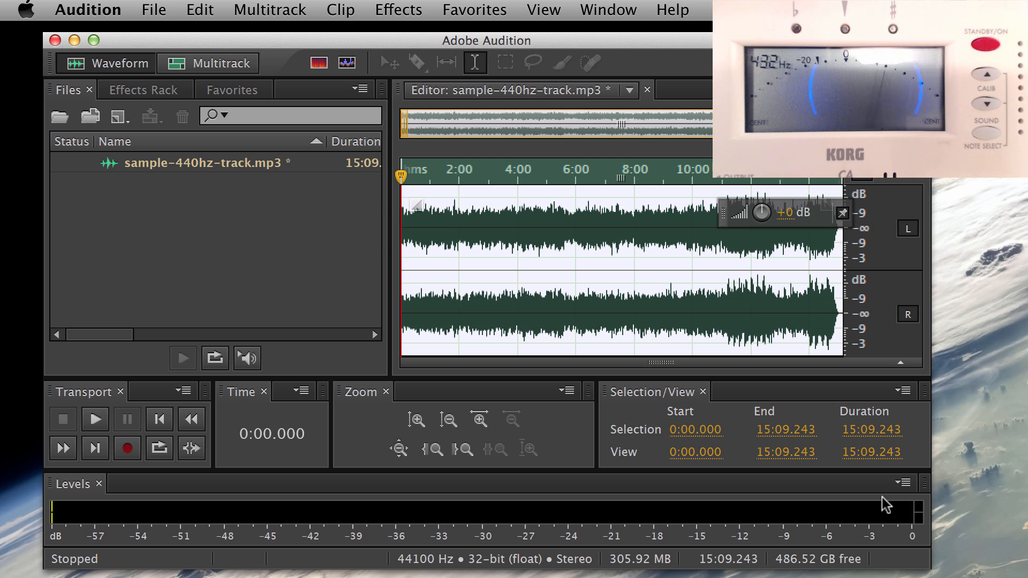
Switch to TextEdit
{"action": "key", "text": "super+Tab"}
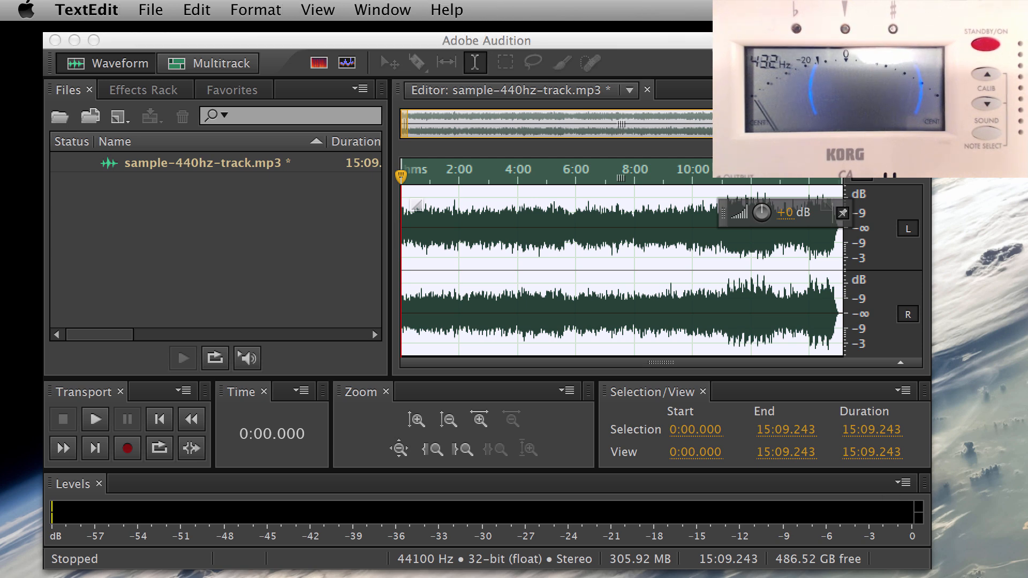